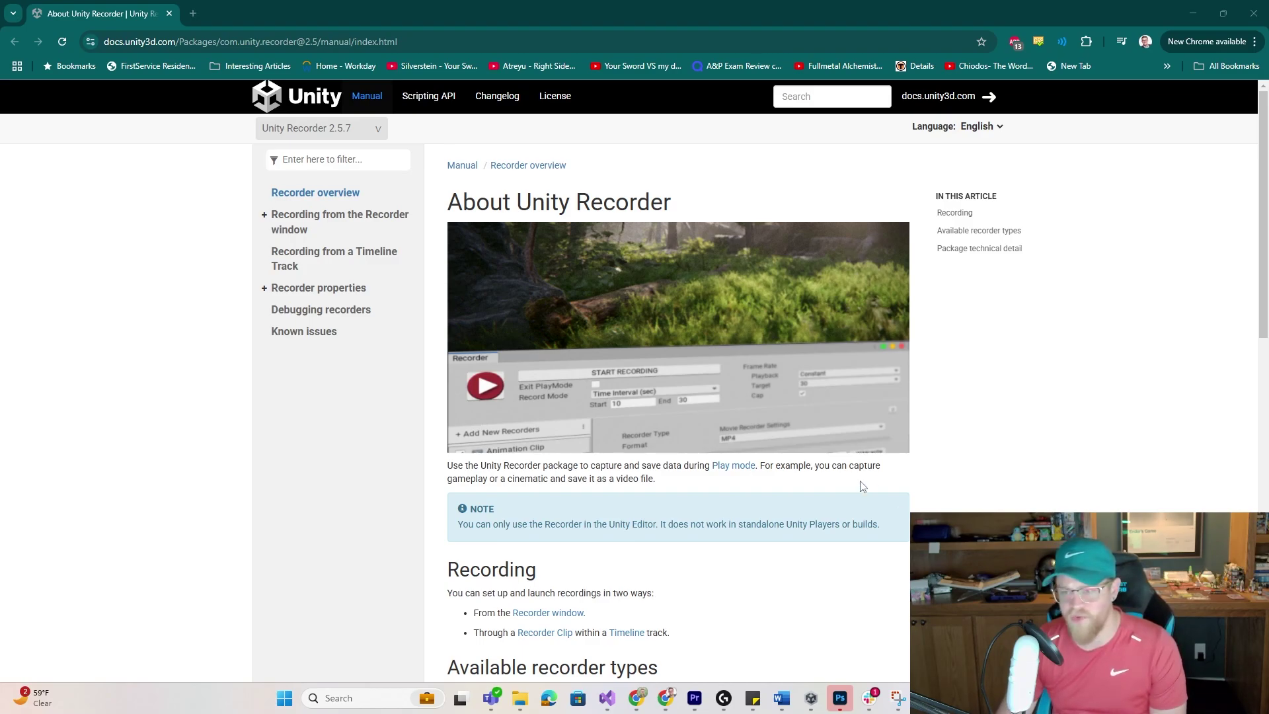
# Review the available recorder types in the Unity Recorder manual and return to the Unity editor.
pyautogui.scroll(-3, 1047, 449)
pyautogui.scroll(-4, 1046, 449)
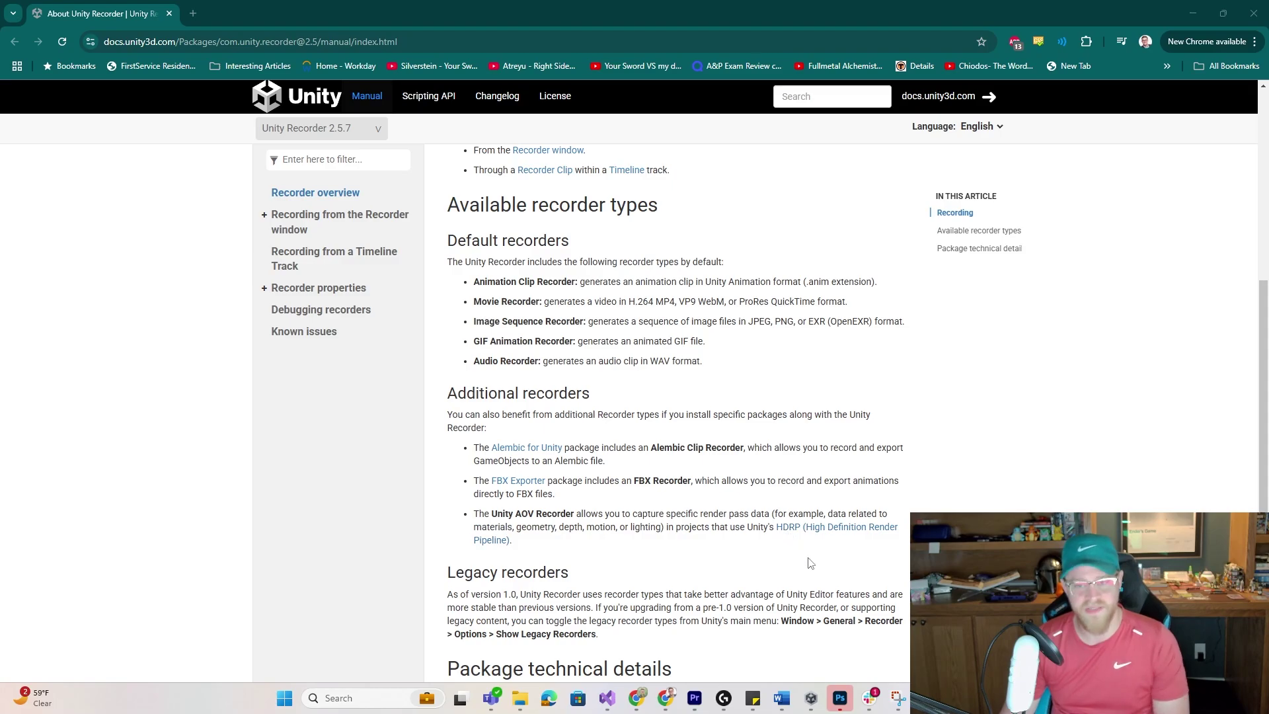
pyautogui.scroll(-1, 985, 426)
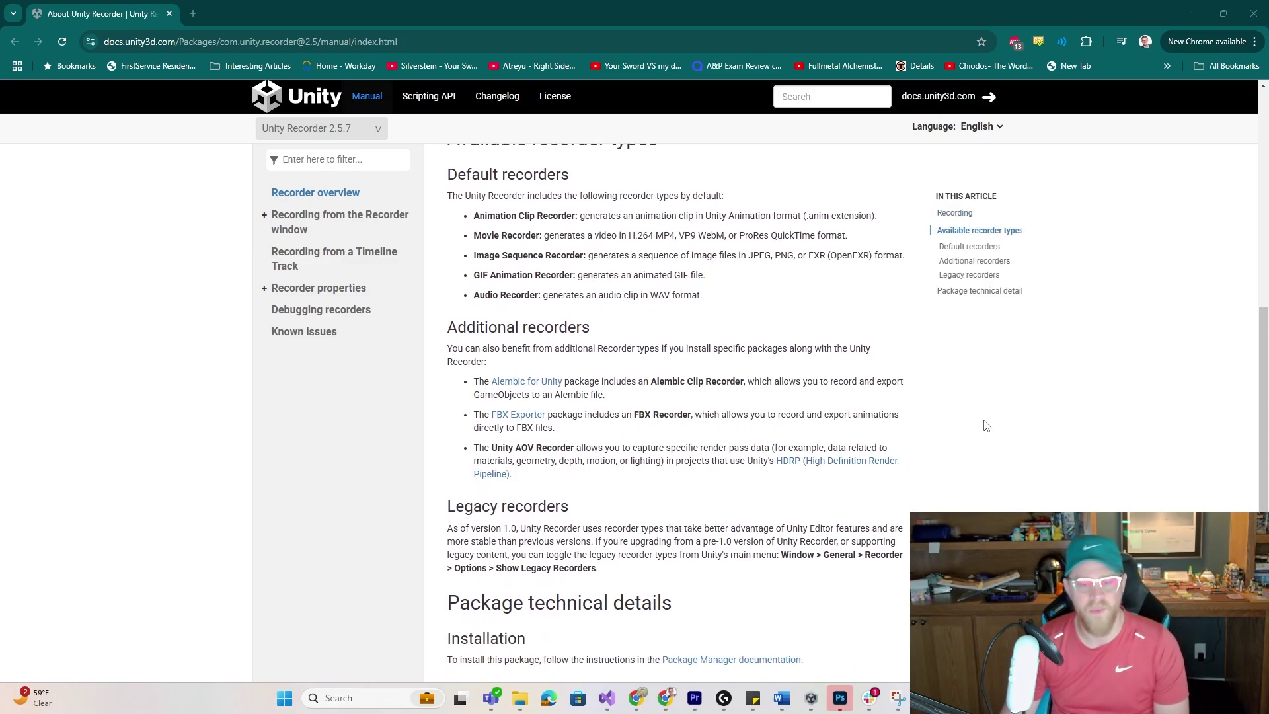
pyautogui.click(1190, 18)
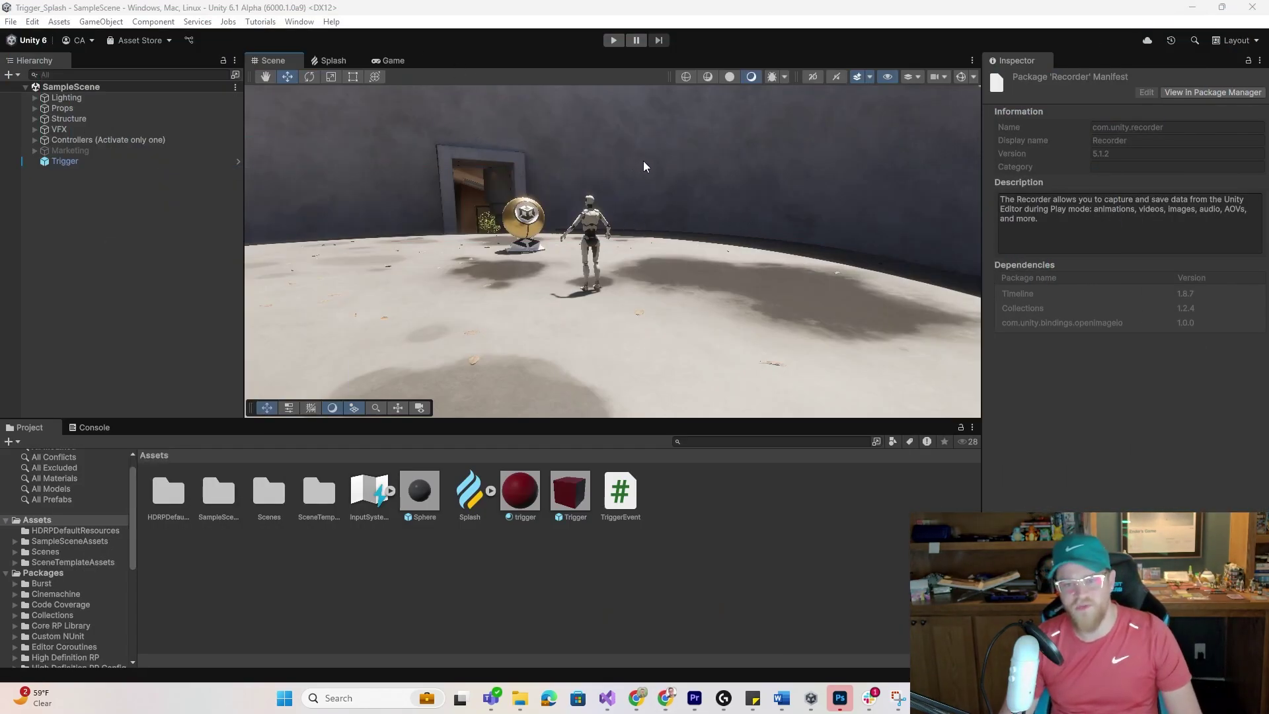
# Install the Recorder package, version 5.1.2, from the Unity Registry in the Package Manager and close the manager.
pyautogui.moveTo(655, 171); pyautogui.dragTo(699, 320, button='right')
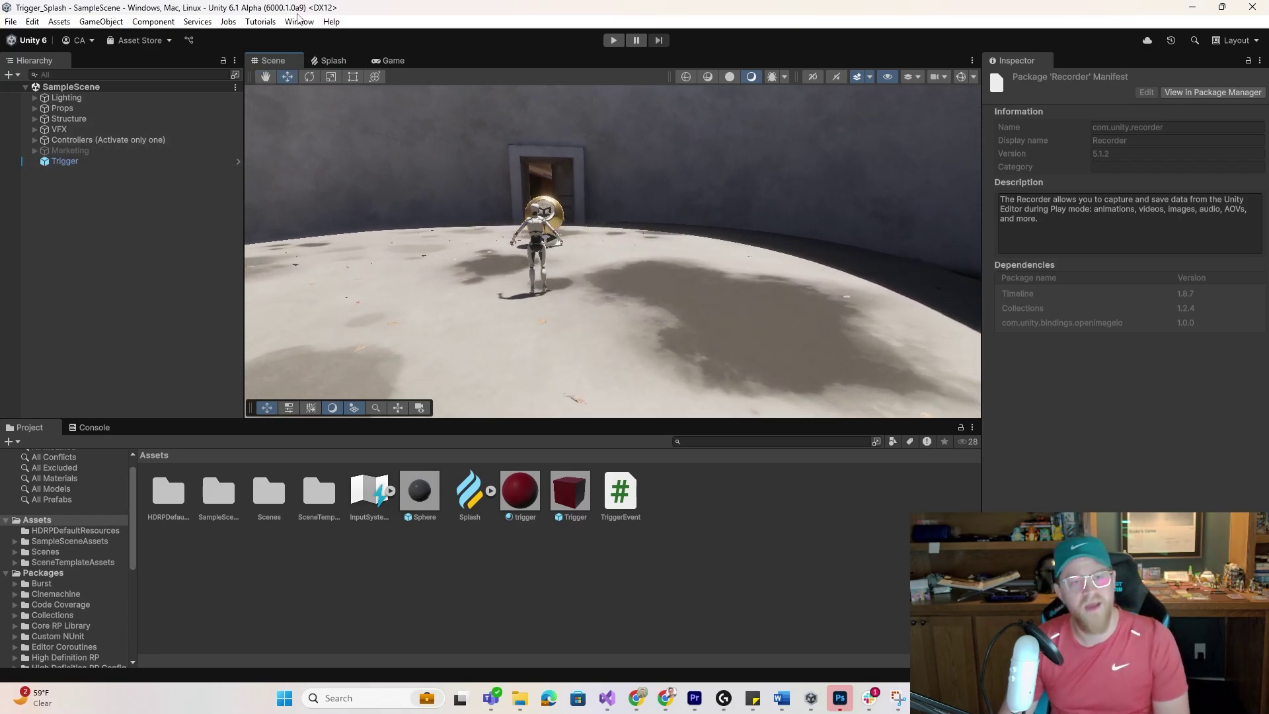
pyautogui.click(299, 21)
pyautogui.moveTo(394, 219)
pyautogui.click(543, 217)
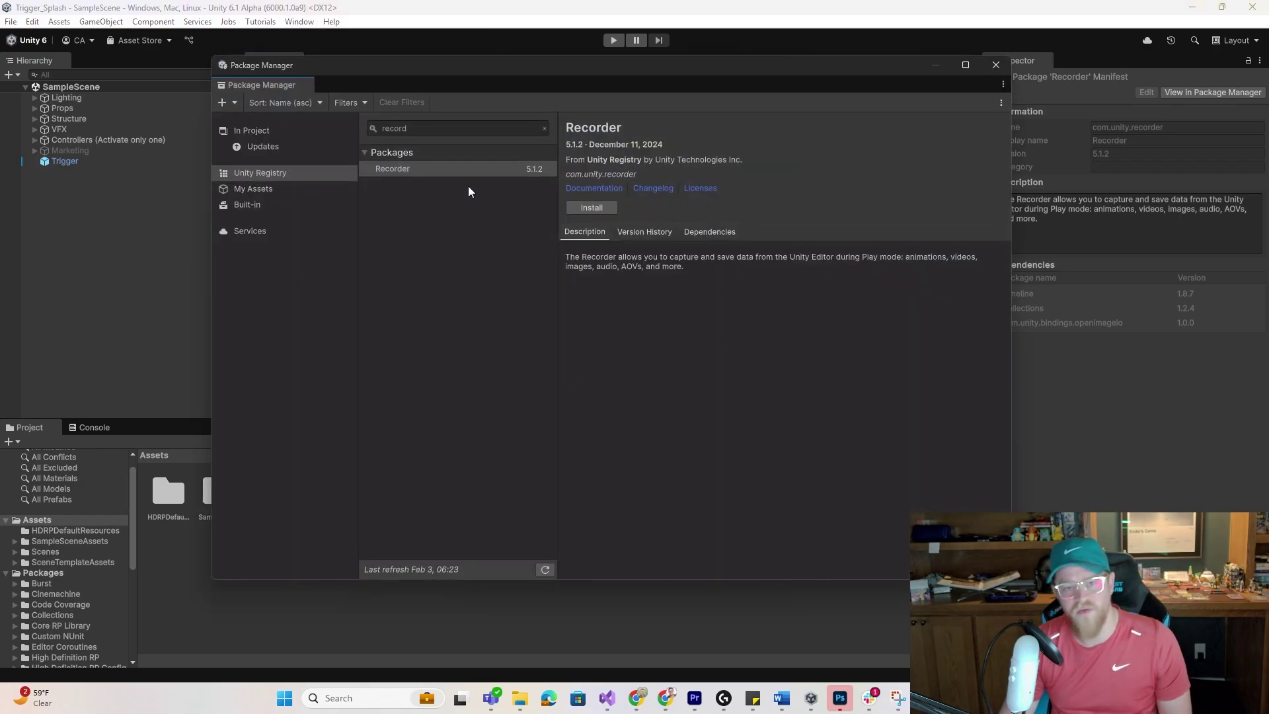
pyautogui.click(251, 171)
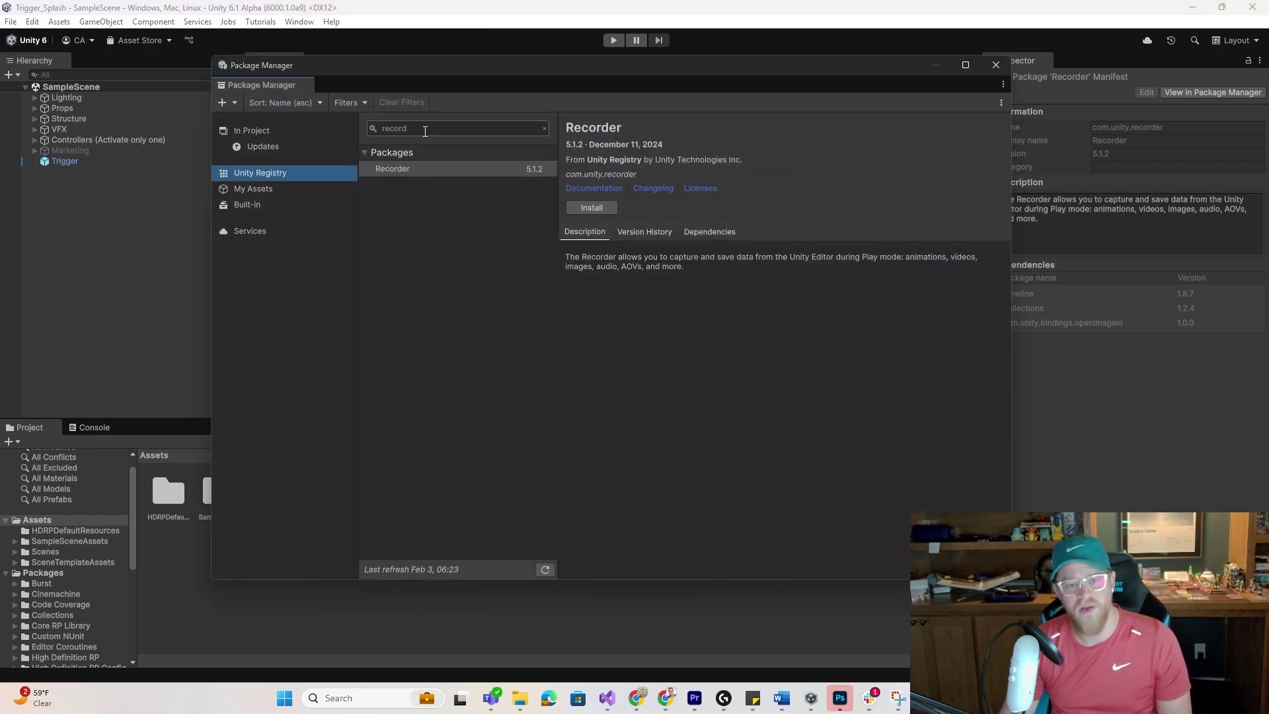
pyautogui.click(423, 168)
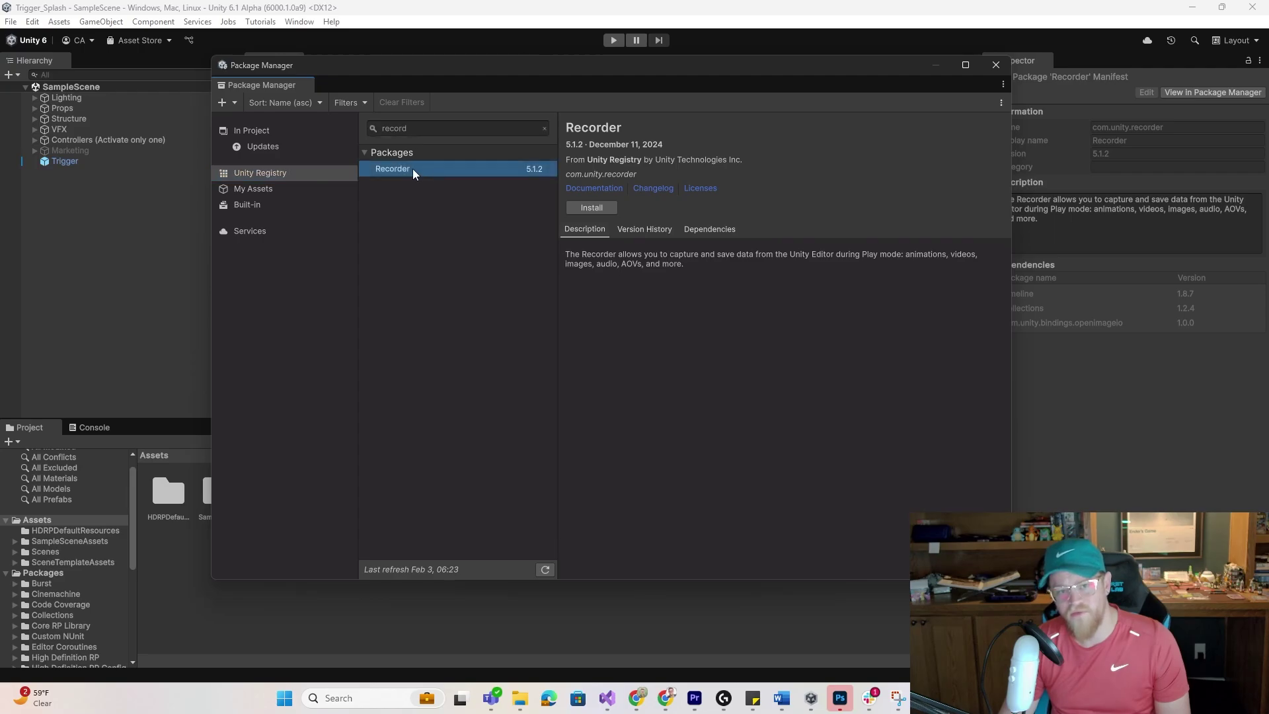
pyautogui.click(587, 207)
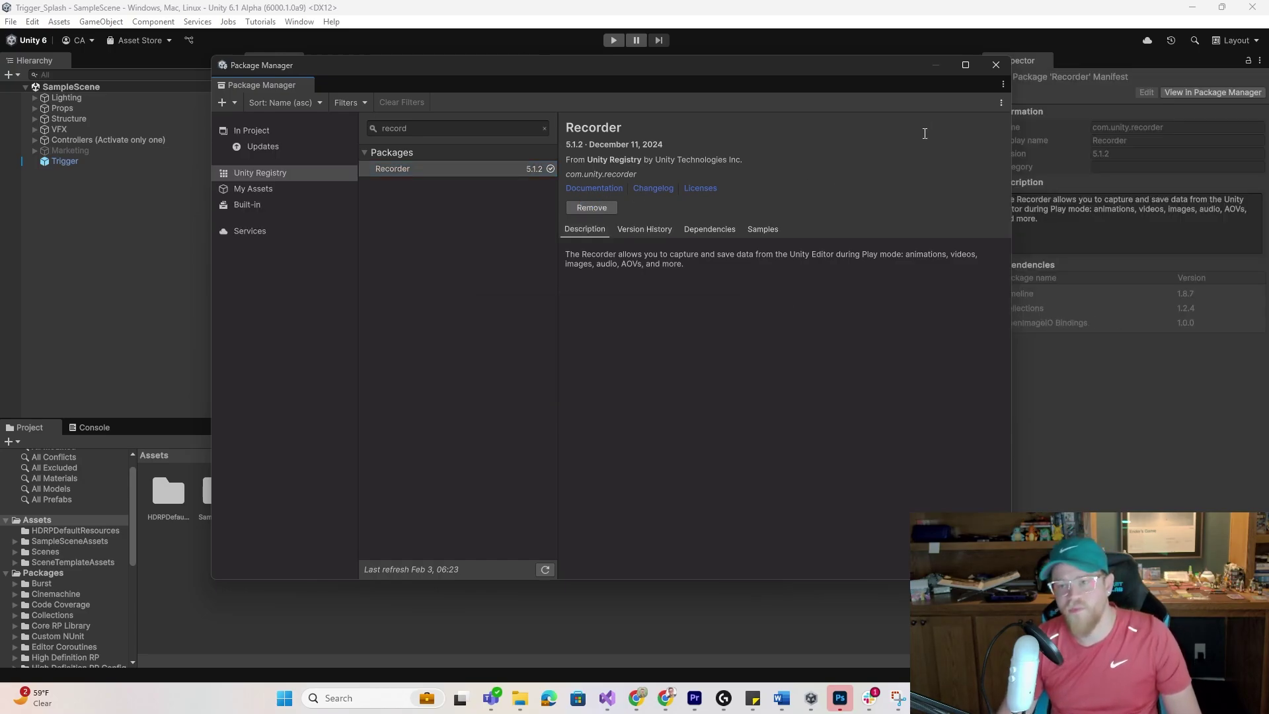
pyautogui.click(992, 66)
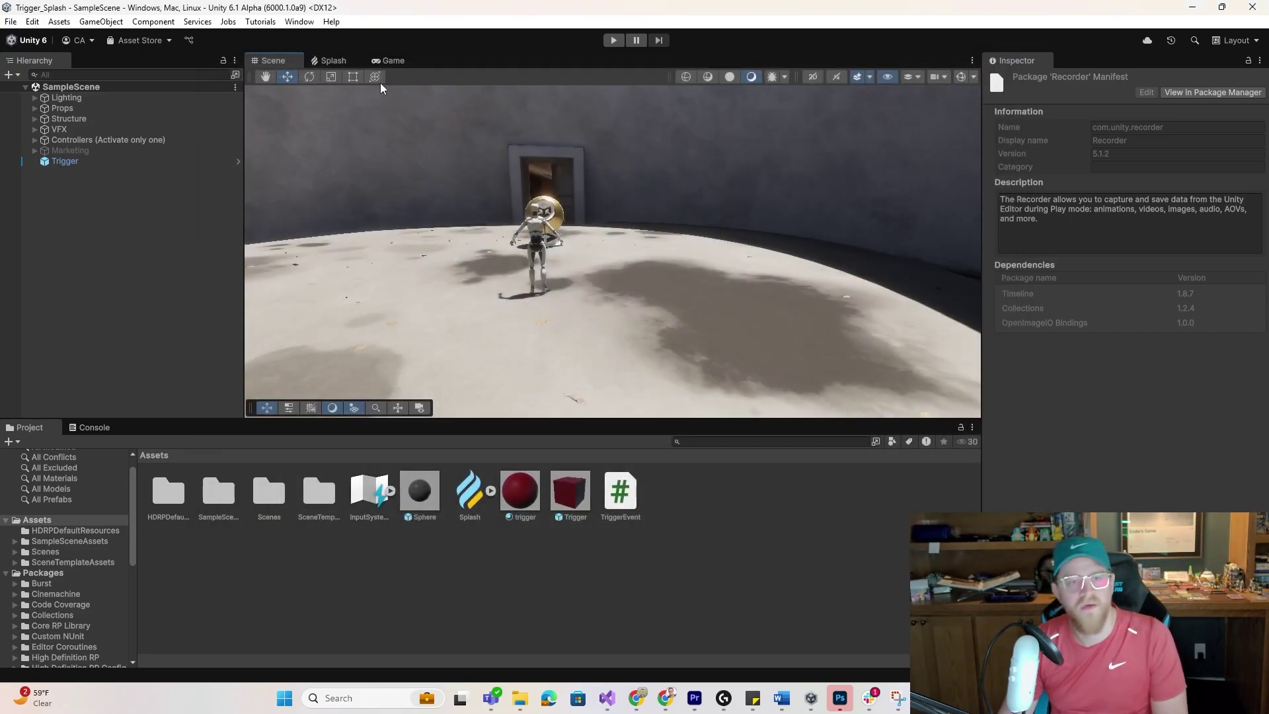
# Open the Recorder window and place it over the scene view.
pyautogui.click(299, 21)
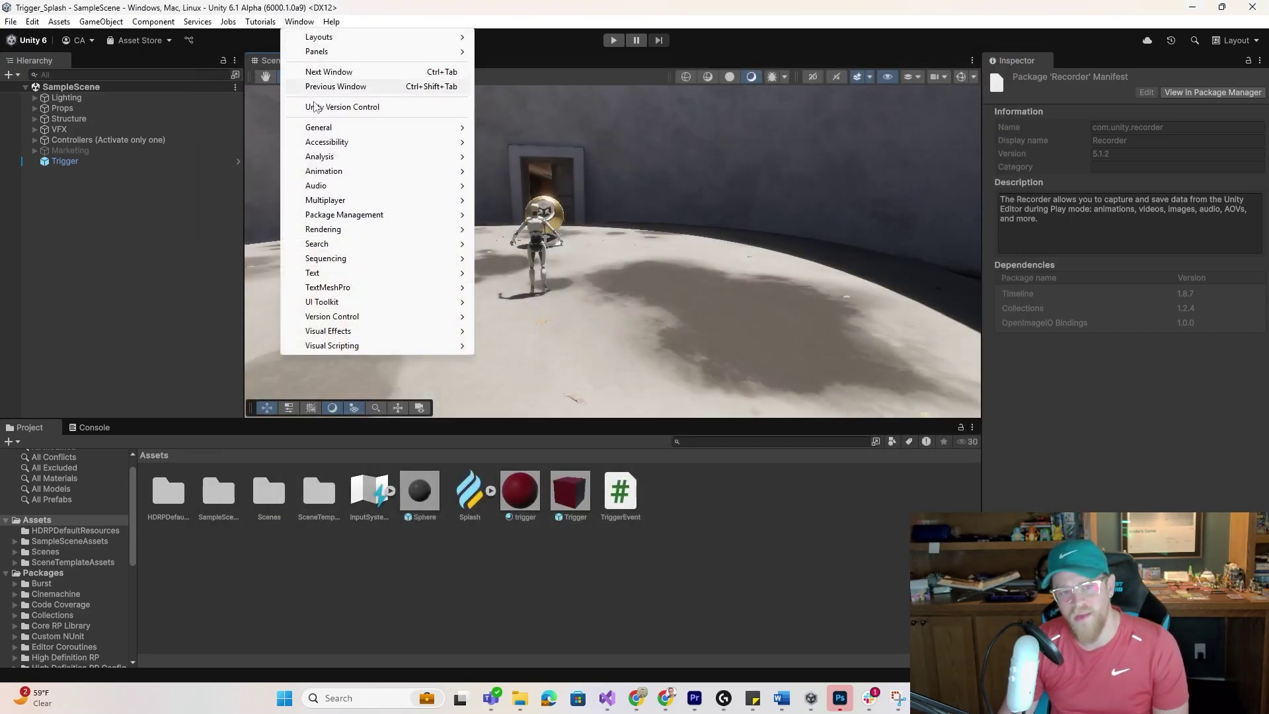
pyautogui.moveTo(337, 132)
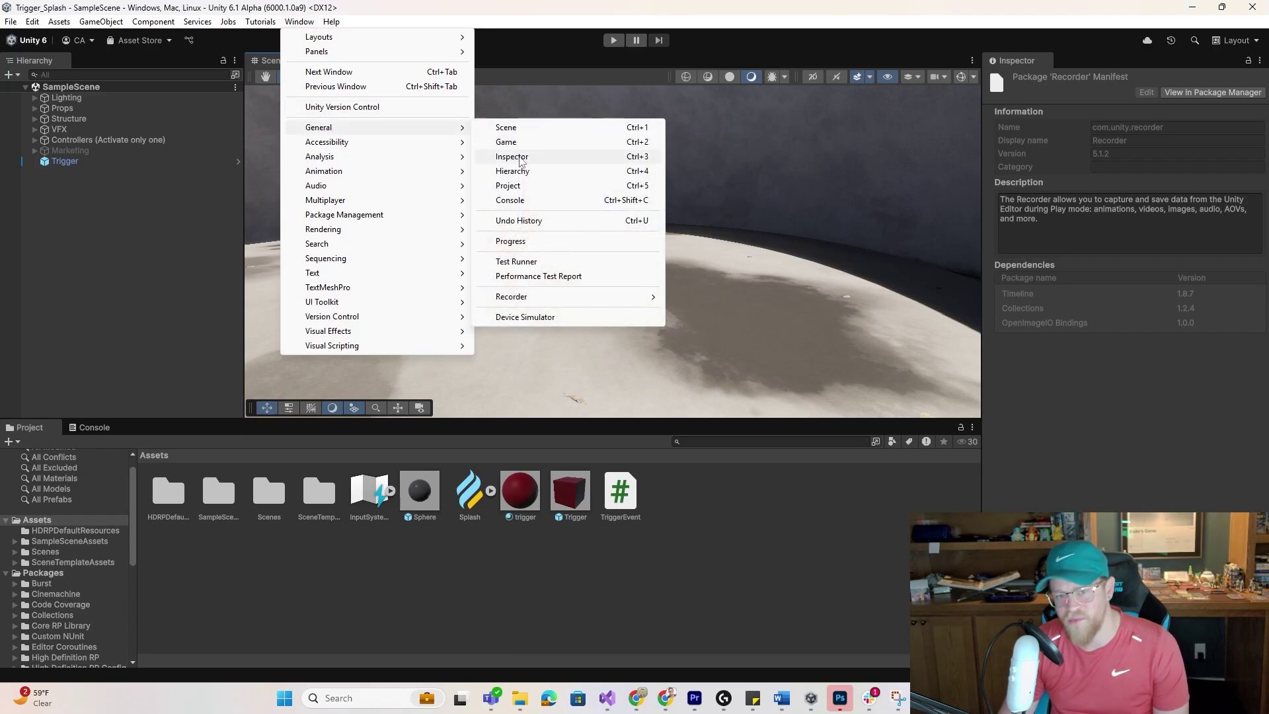
pyautogui.moveTo(619, 301)
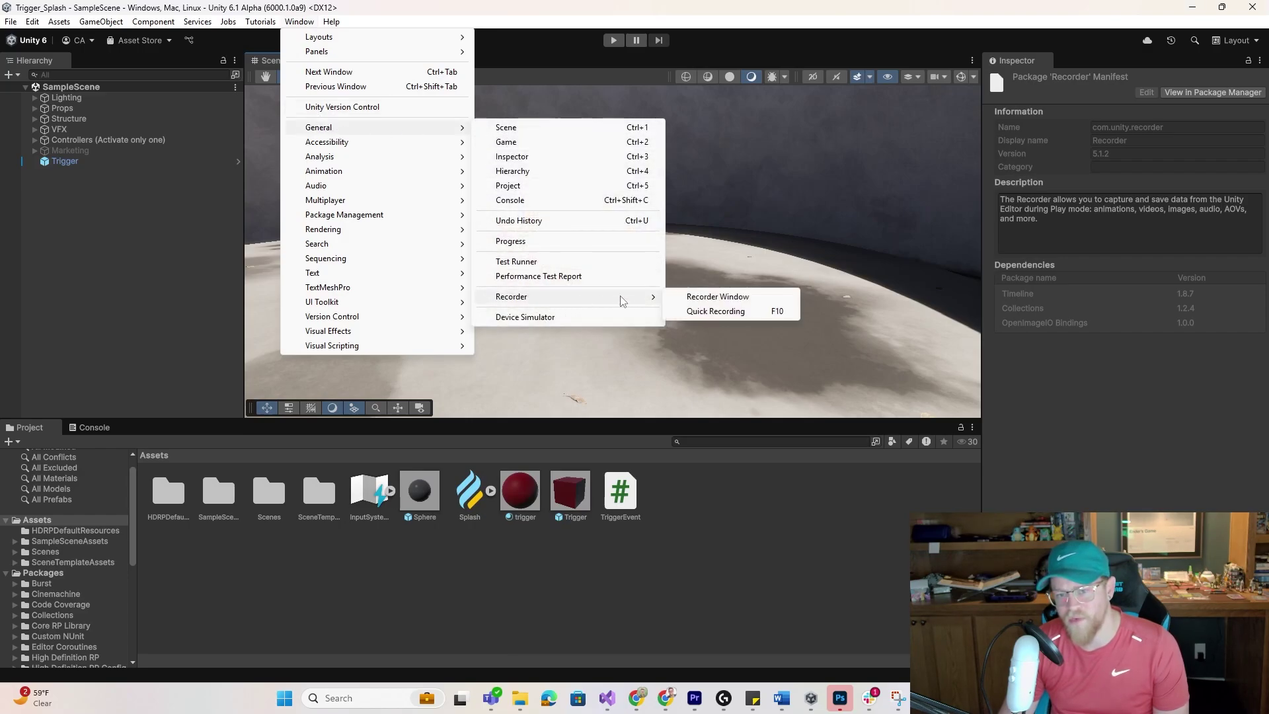
pyautogui.click(738, 301)
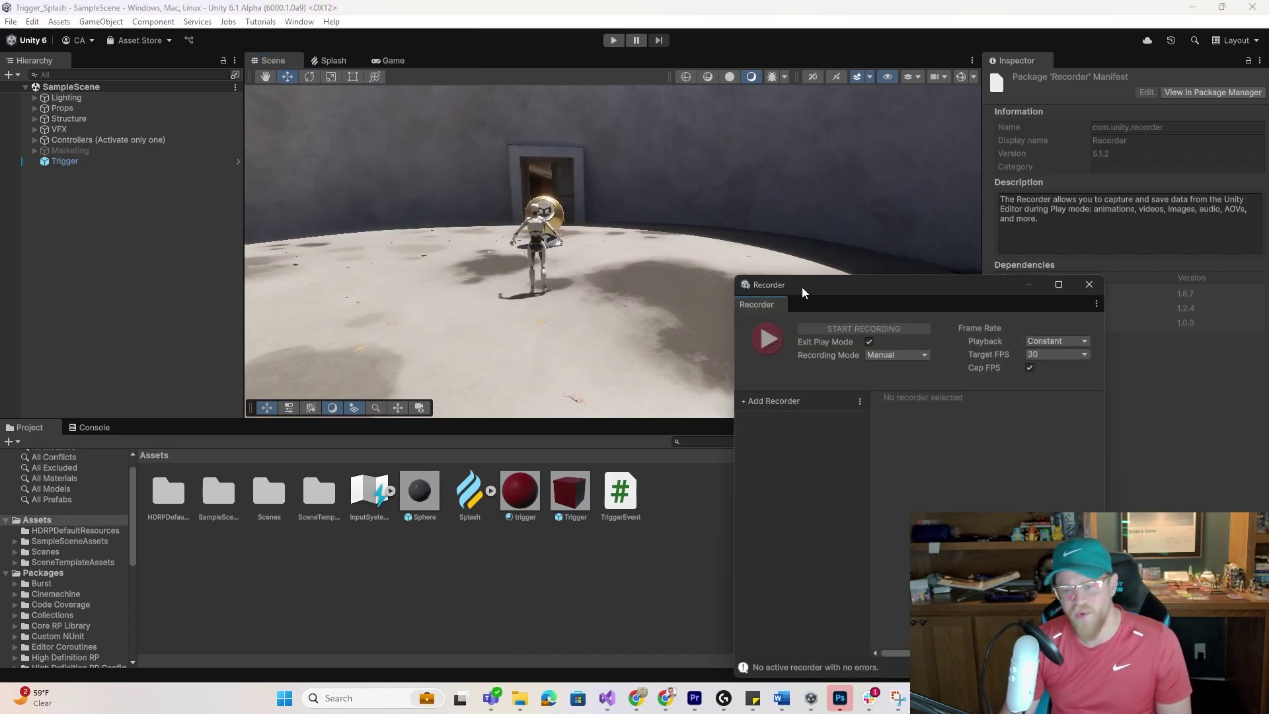
pyautogui.moveTo(844, 280); pyautogui.dragTo(670, 111)
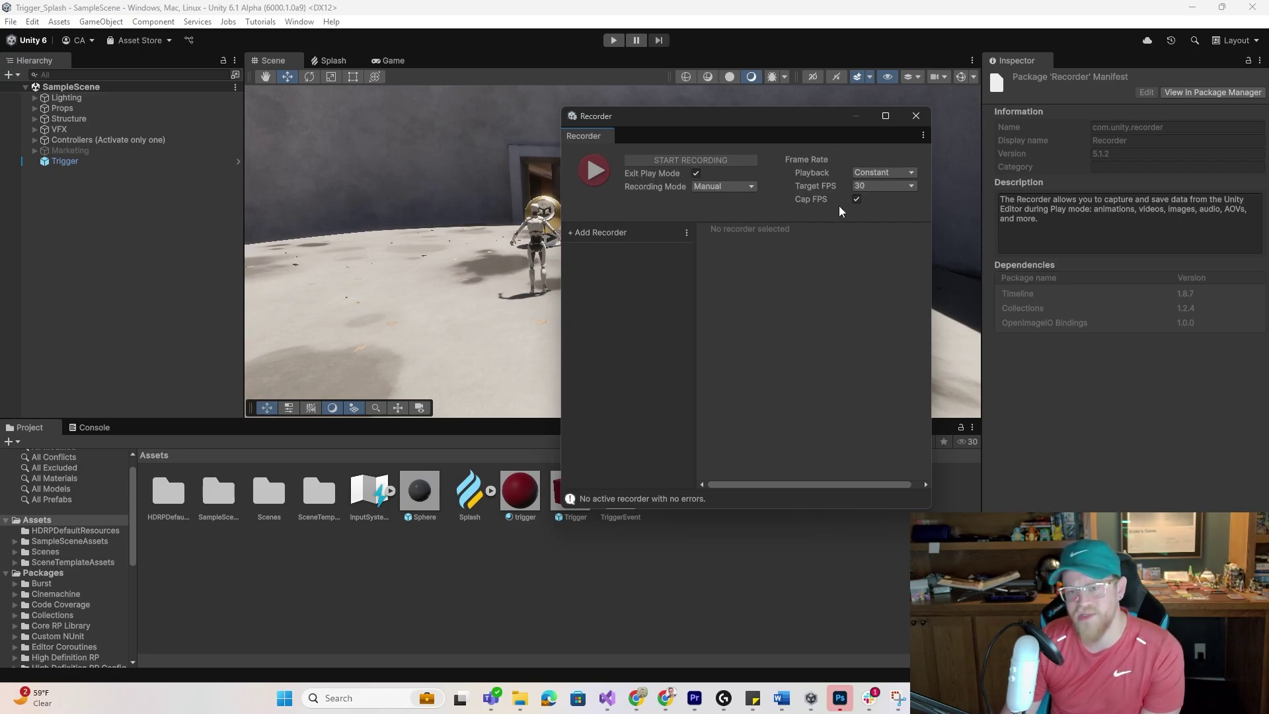
# Add a Movie recorder and enlarge the Recorder window so all of its settings fit.
pyautogui.click(575, 236)
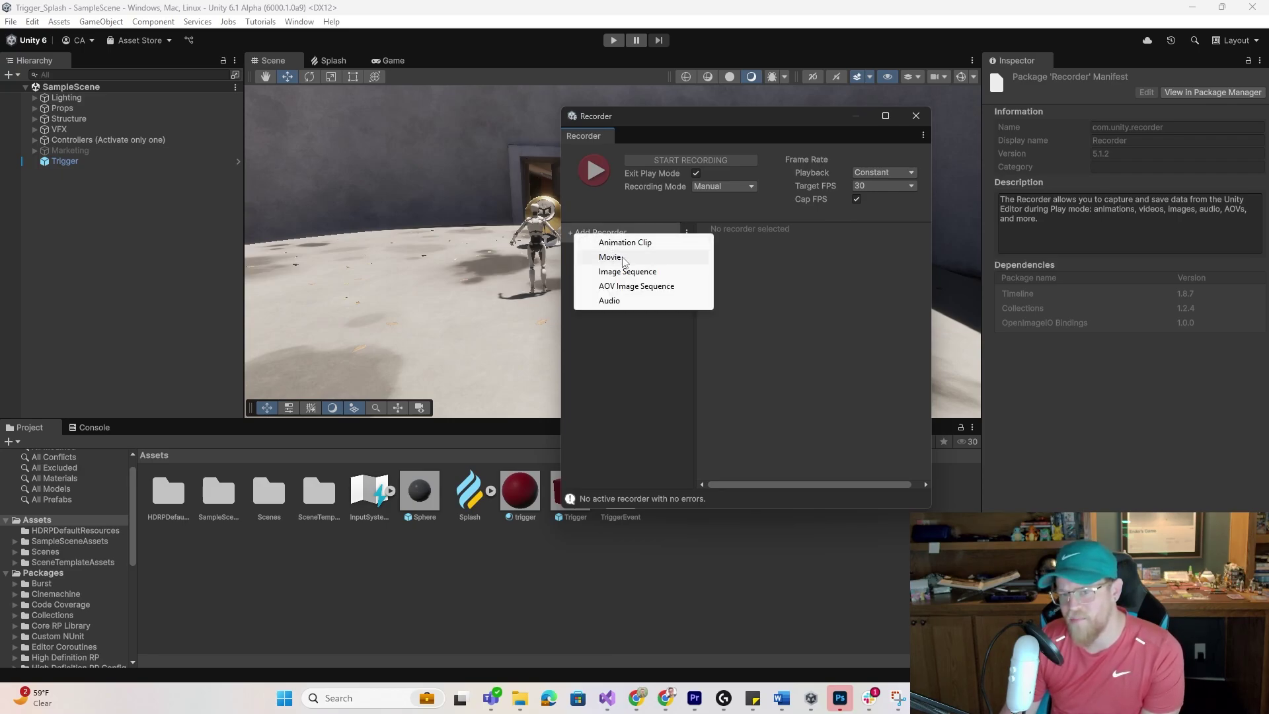
pyautogui.click(622, 257)
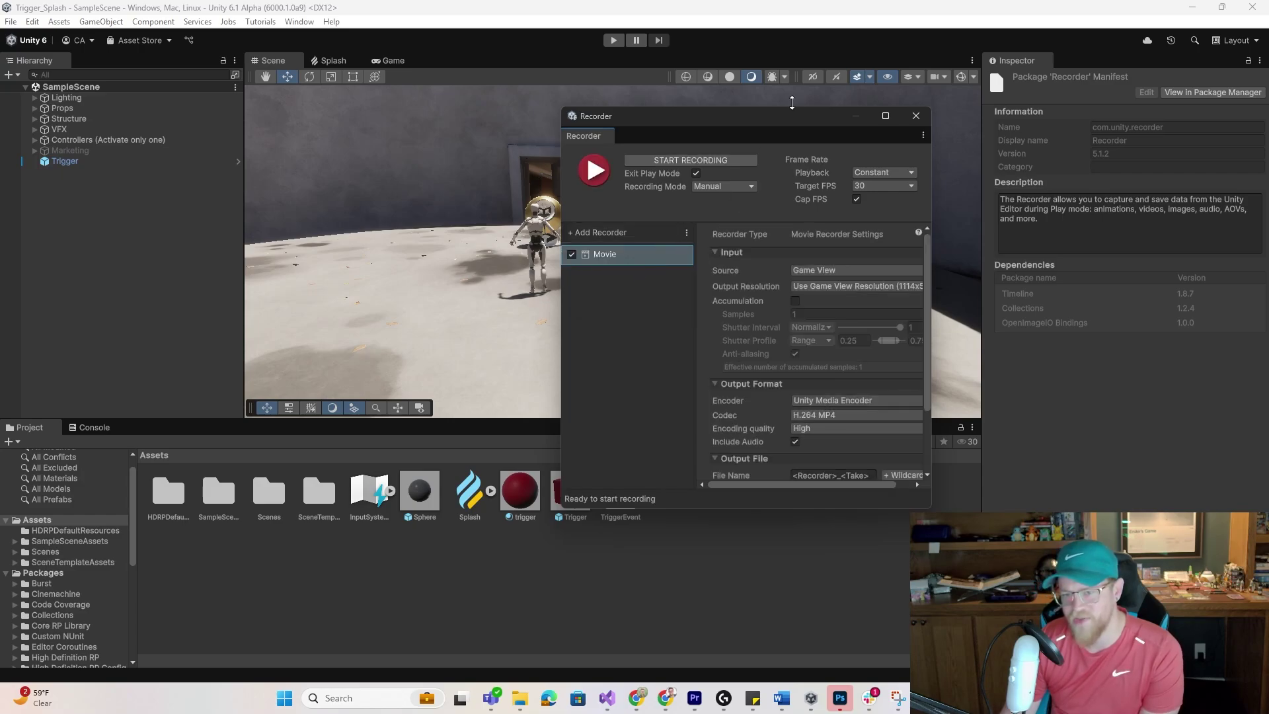
pyautogui.moveTo(808, 118); pyautogui.dragTo(382, 77)
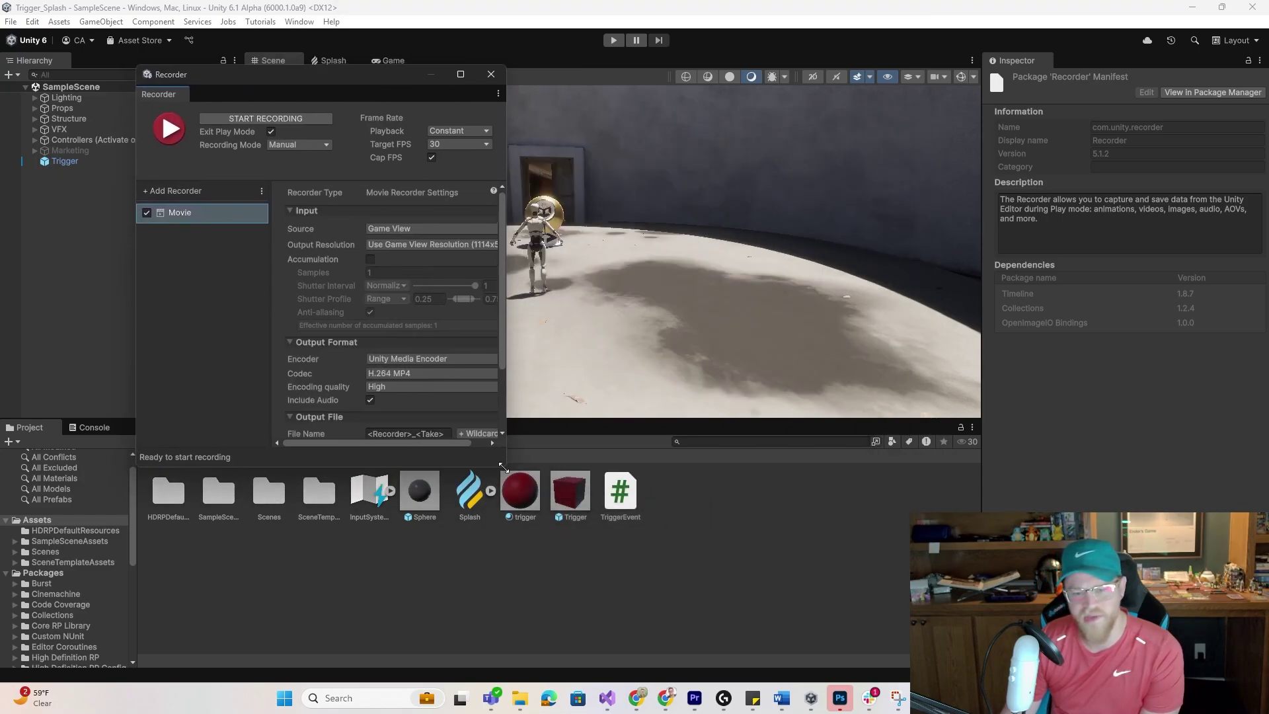
pyautogui.moveTo(505, 466); pyautogui.dragTo(1028, 601)
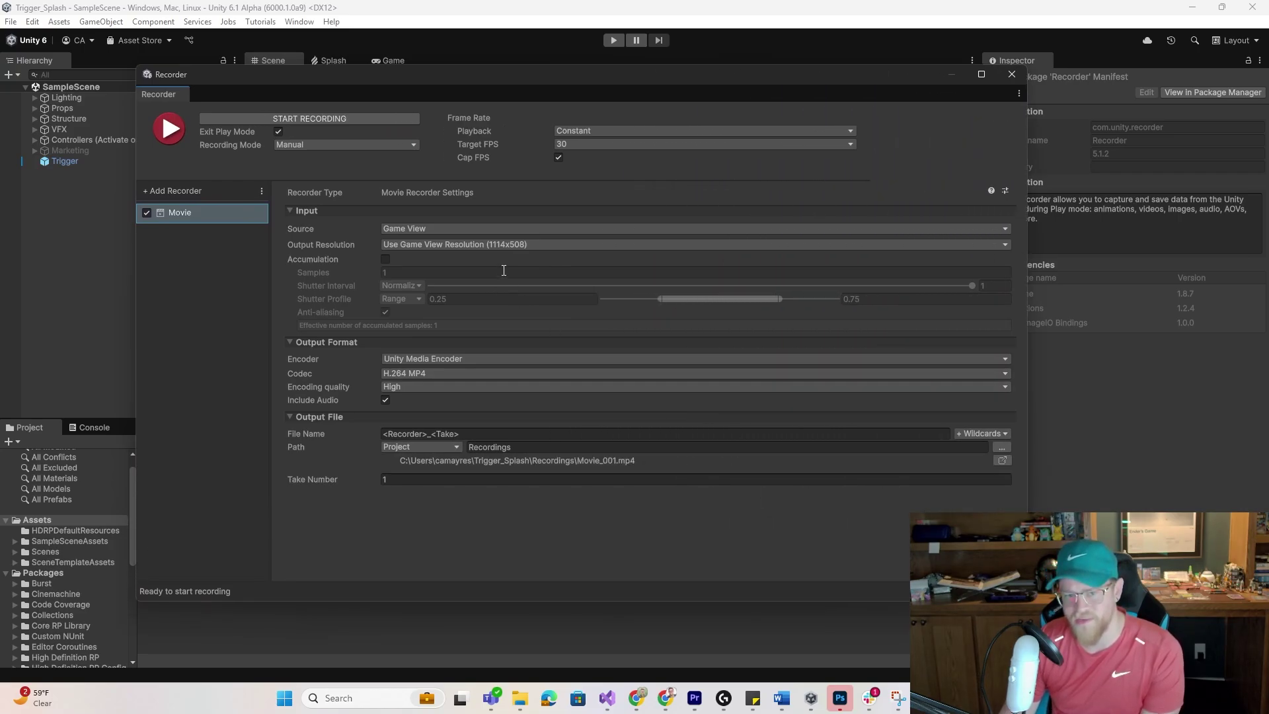
# Keep Game View as the Movie recorder's source and set its output resolution to FHD - 1080p.
pyautogui.click(994, 229)
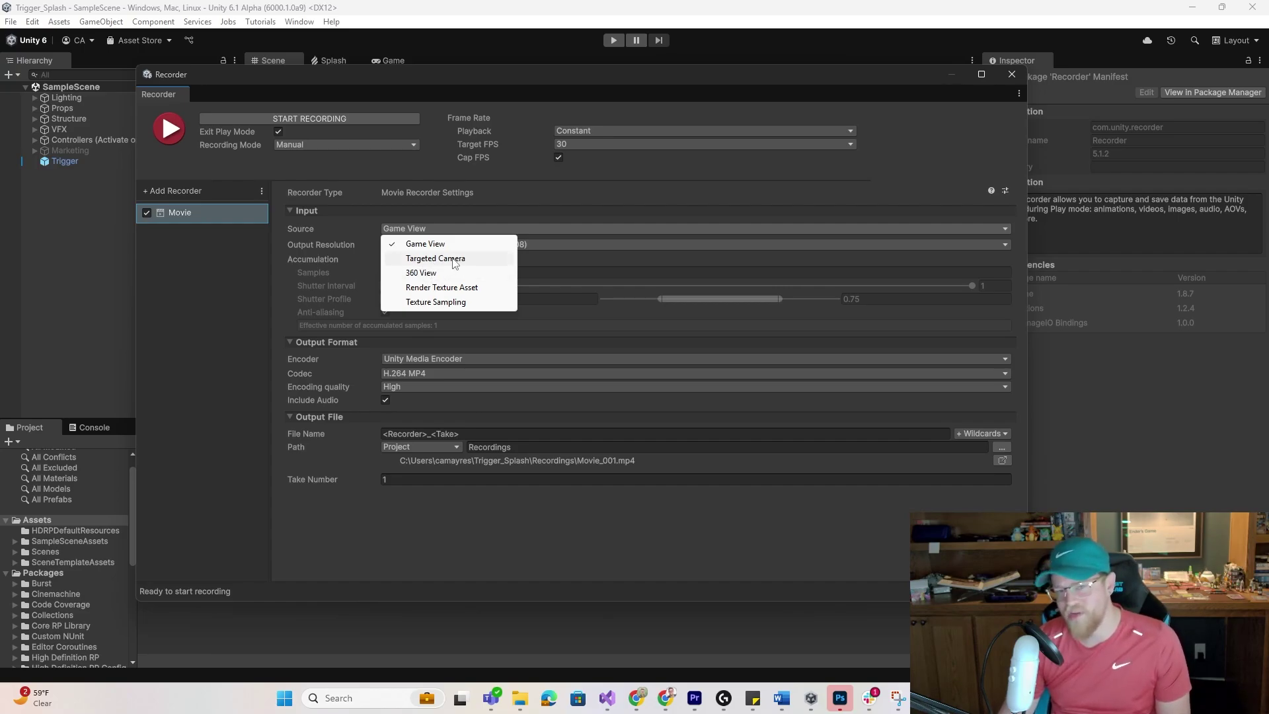
pyautogui.click(494, 244)
pyautogui.click(494, 247)
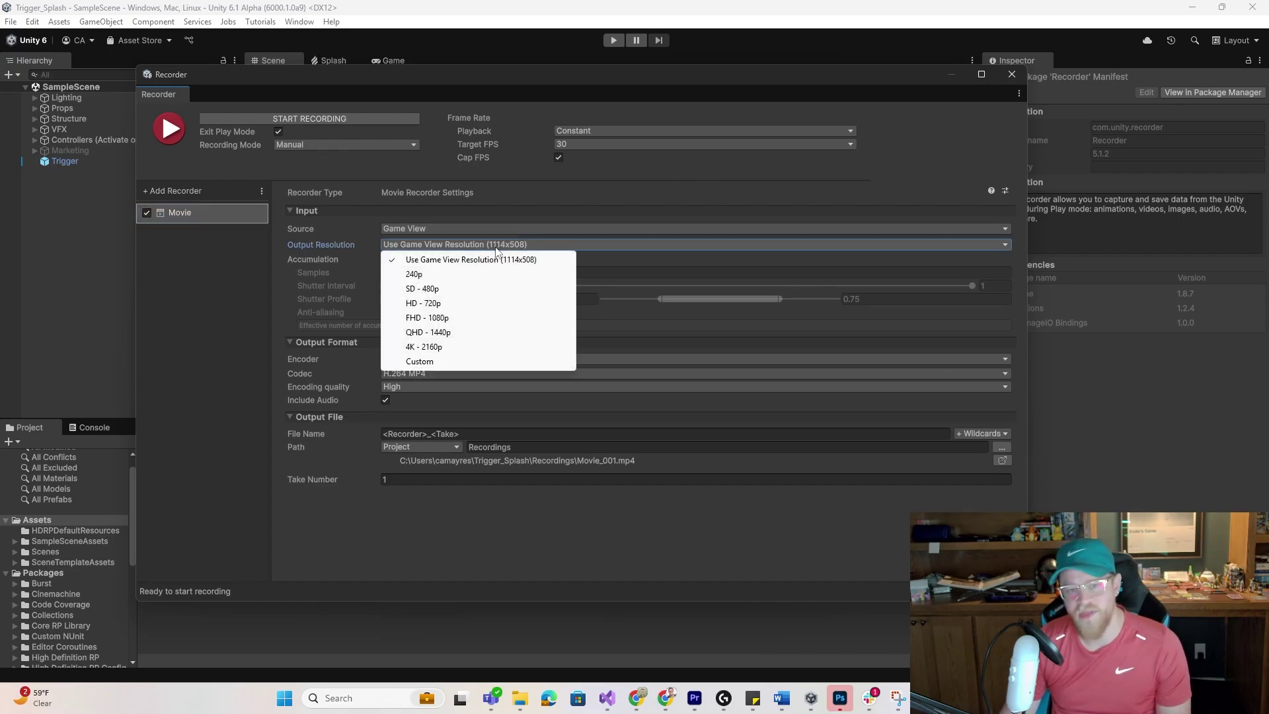
pyautogui.click(445, 320)
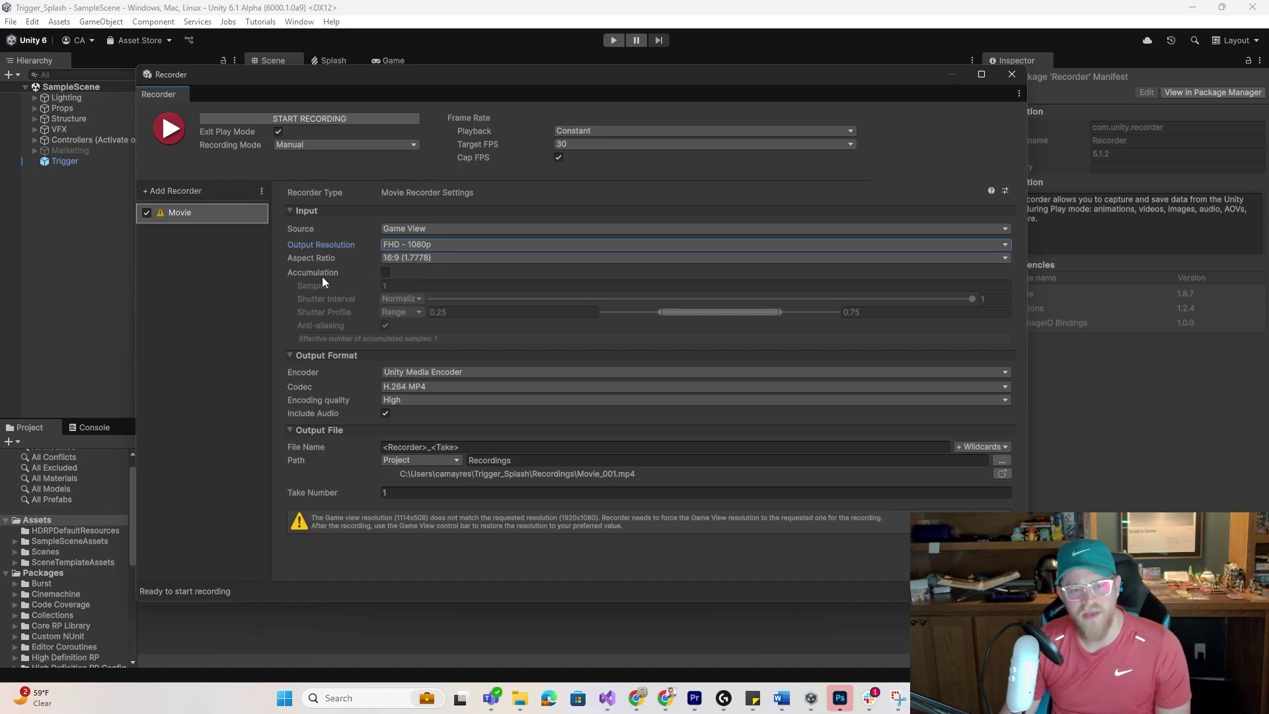
pyautogui.moveTo(319, 278)
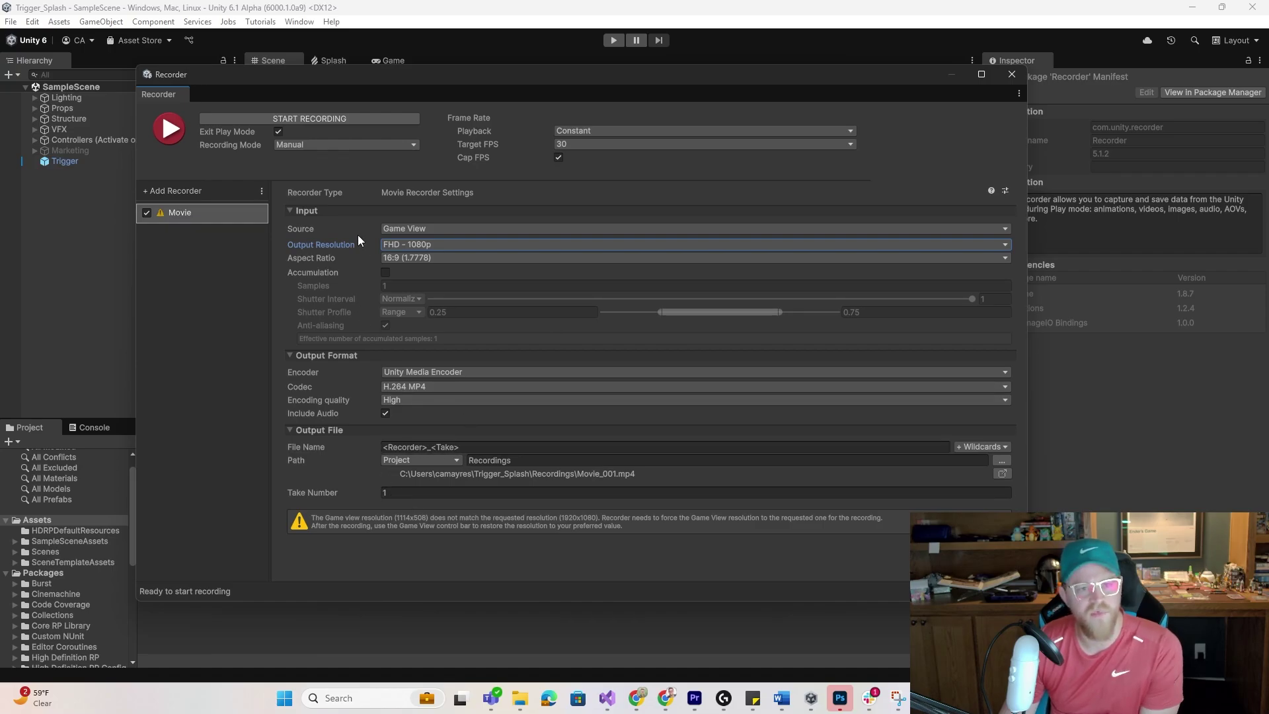
# Record a gameplay take while running the robot character around the golden sphere, and stop the recording.
pyautogui.click(337, 119)
pyautogui.moveTo(920, 69); pyautogui.dragTo(1056, 463)
pyautogui.click(899, 415)
pyautogui.press('w')
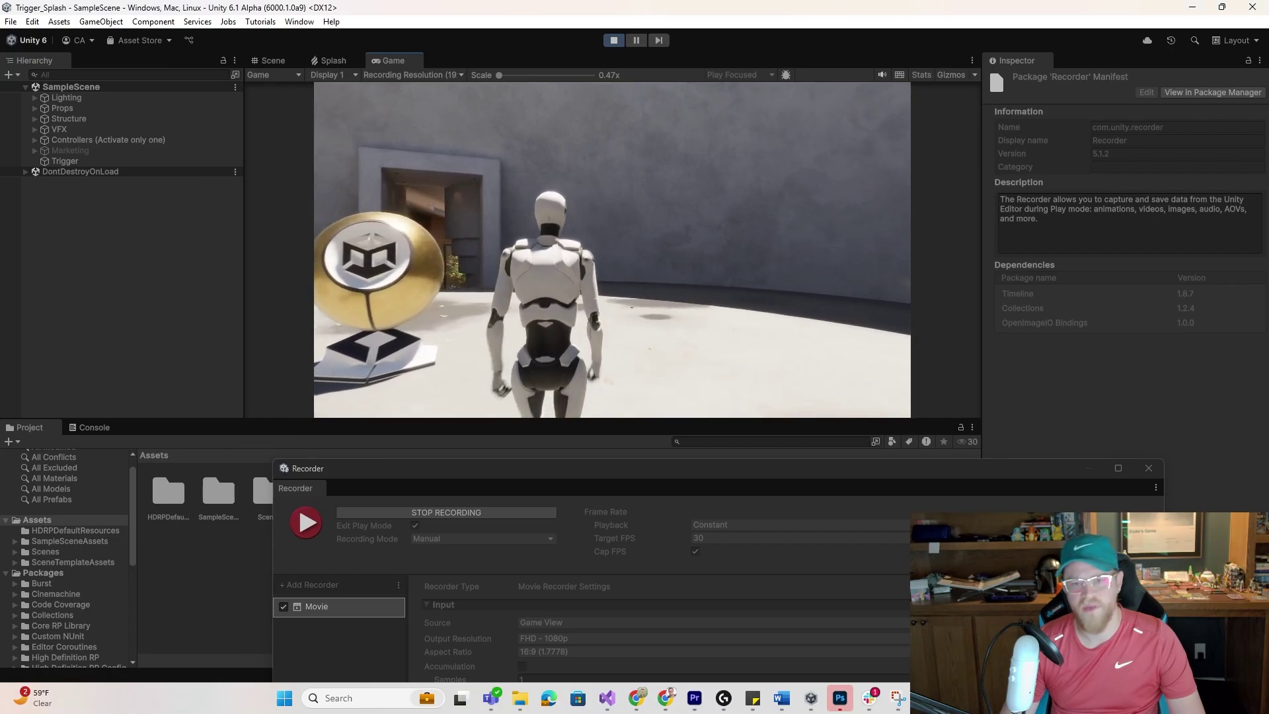
pyautogui.press('d')
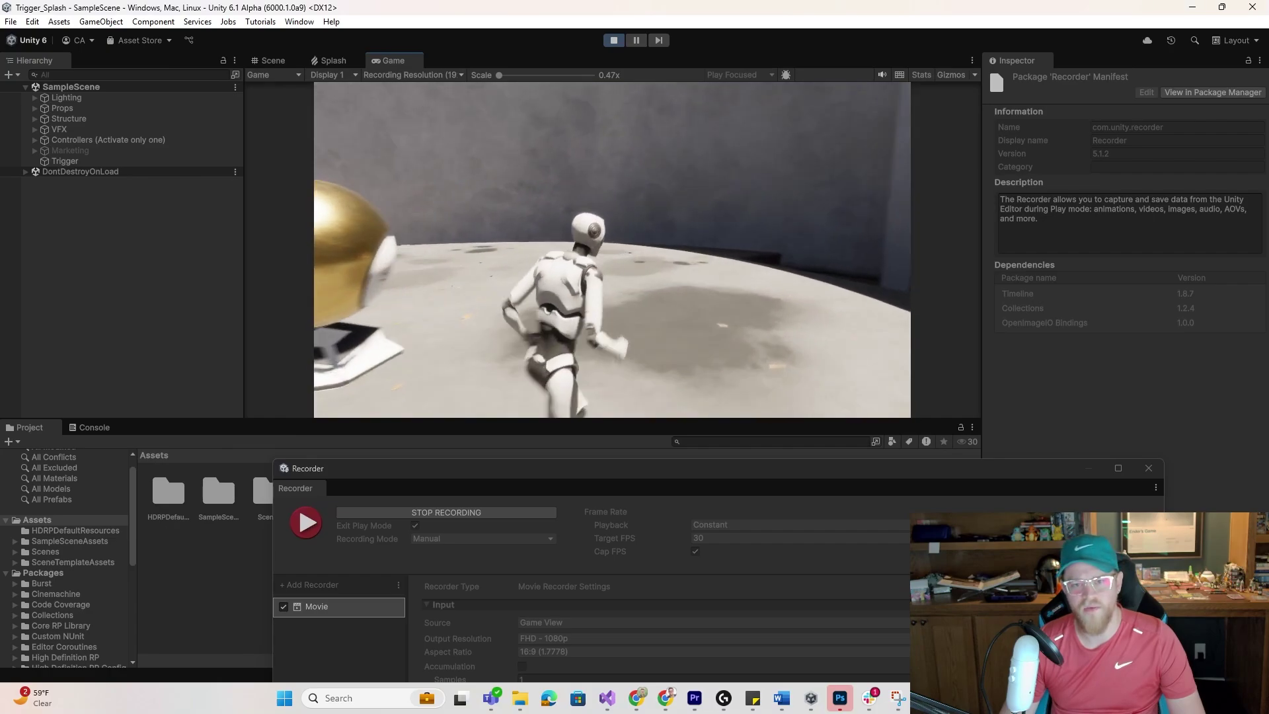
pyautogui.press('w')
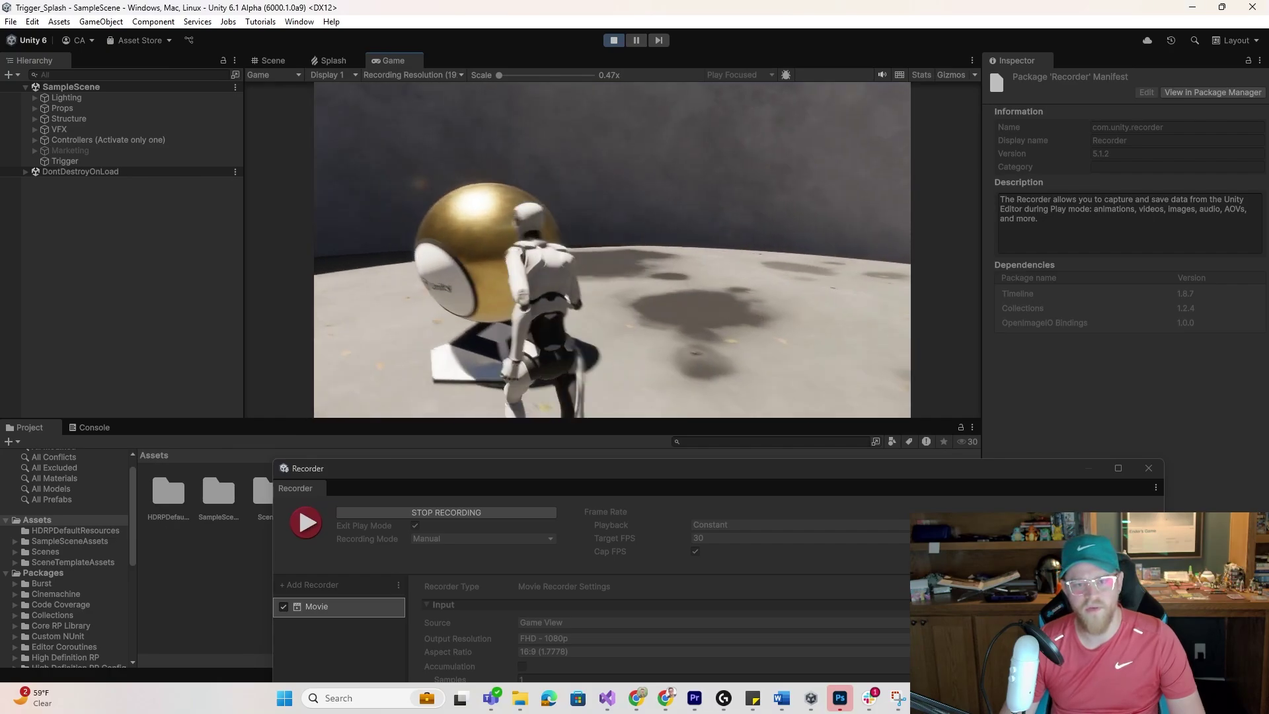
pyautogui.press('a')
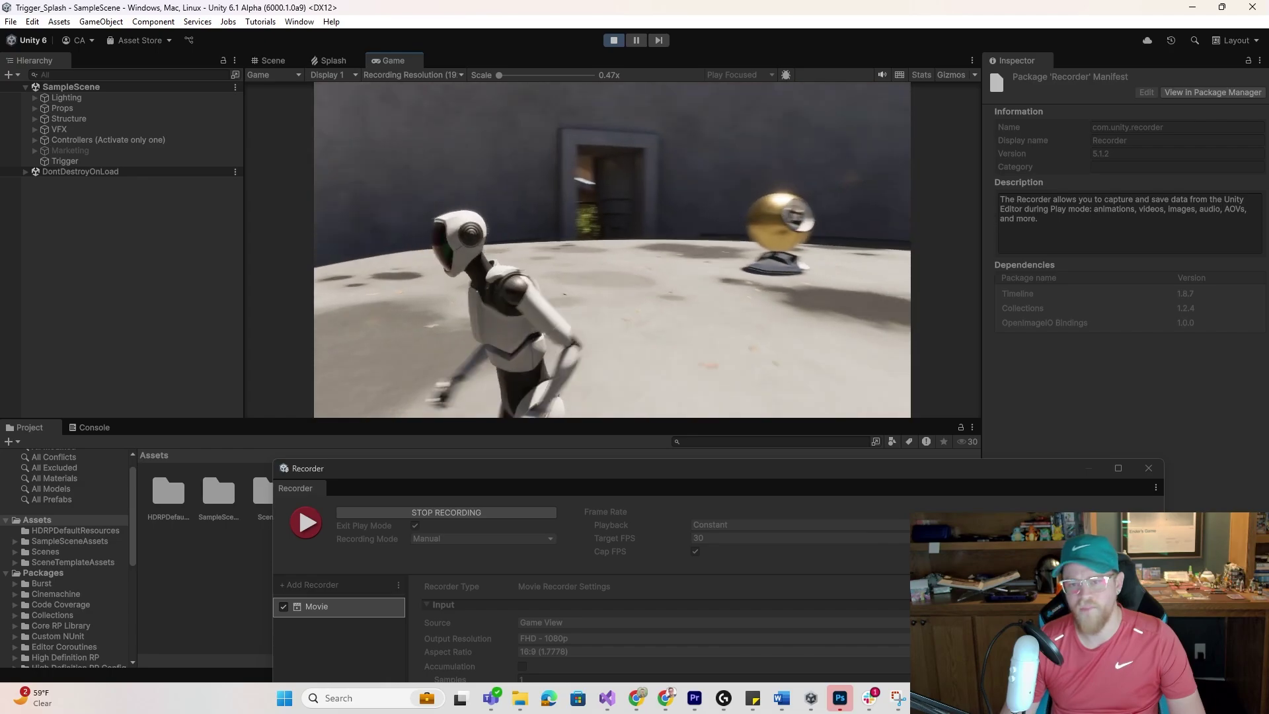
pyautogui.press('w')
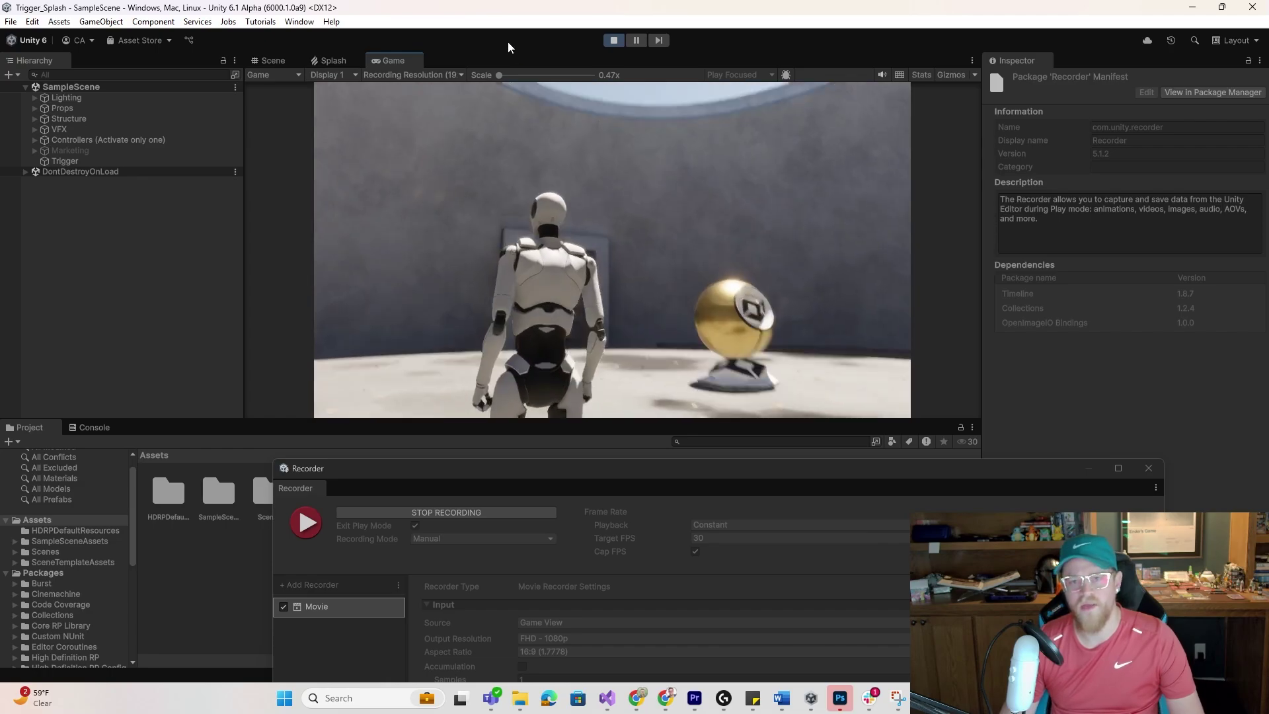
pyautogui.click(446, 512)
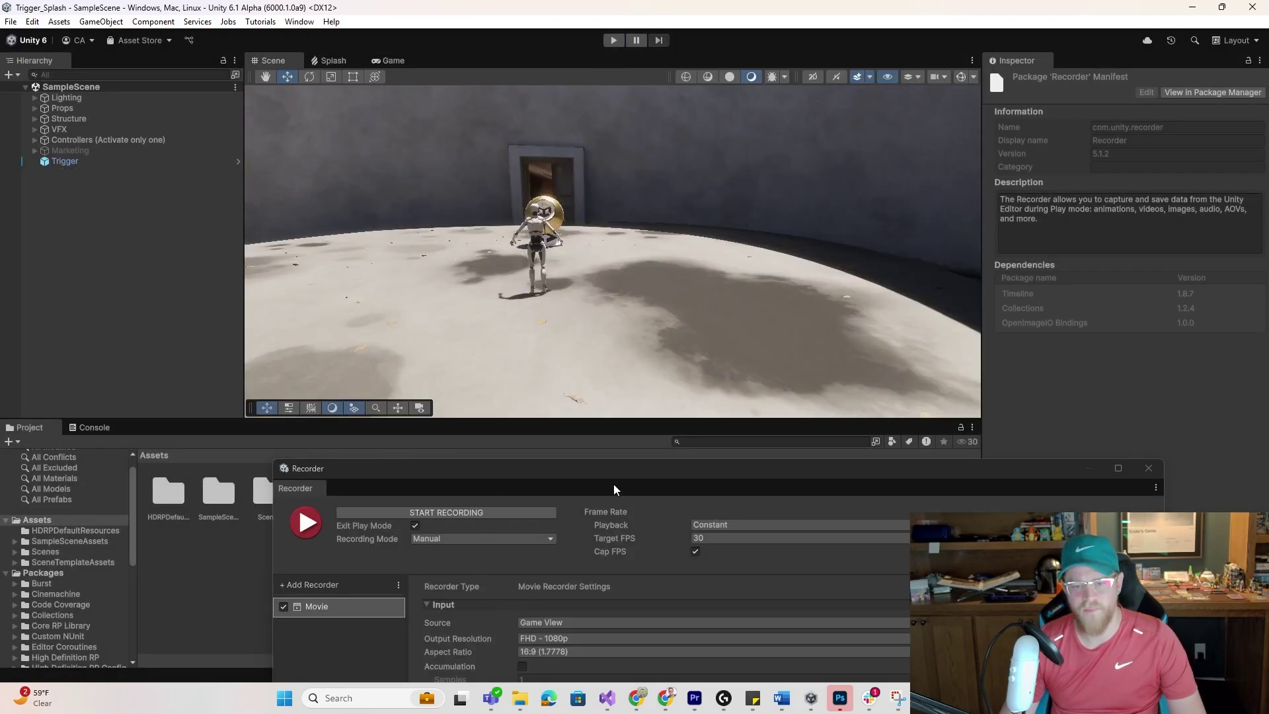
# Open the recorder's output folder, play back the Movie_001 video, and close the player and folder.
pyautogui.moveTo(611, 470); pyautogui.dragTo(591, 197)
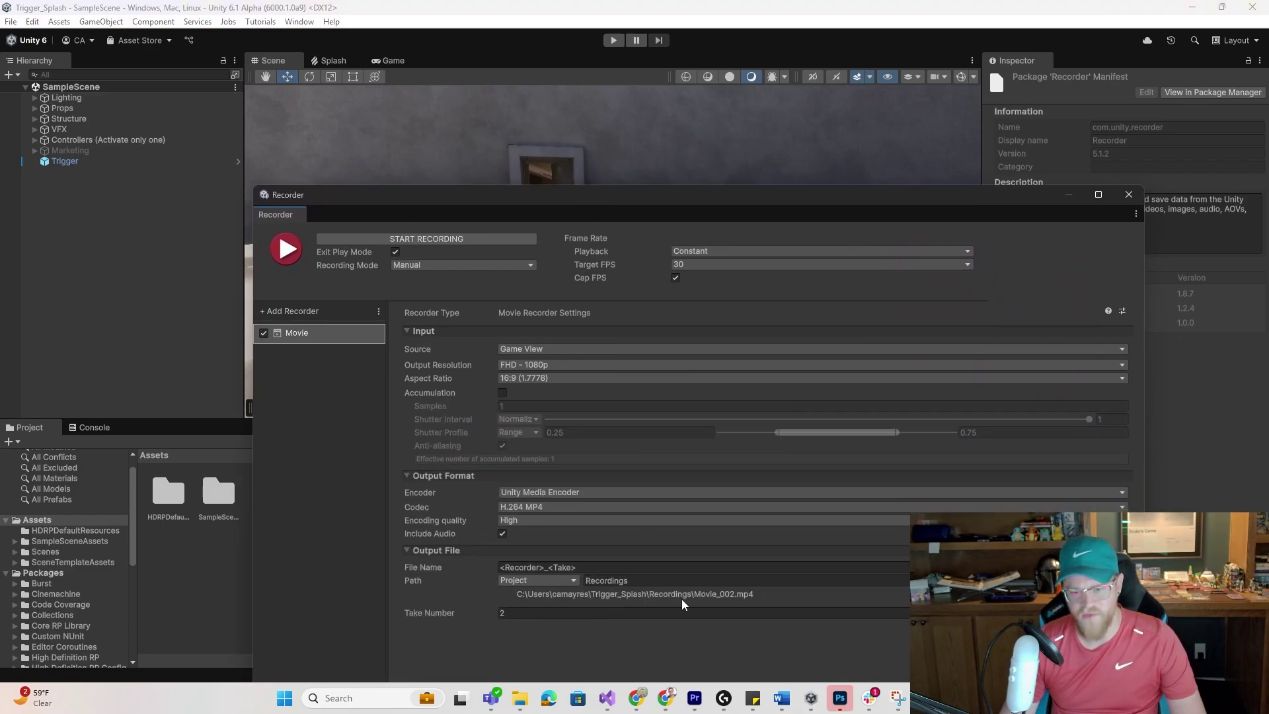
pyautogui.moveTo(751, 595); pyautogui.dragTo(506, 597)
pyautogui.click(1124, 594)
pyautogui.doubleClick(431, 248)
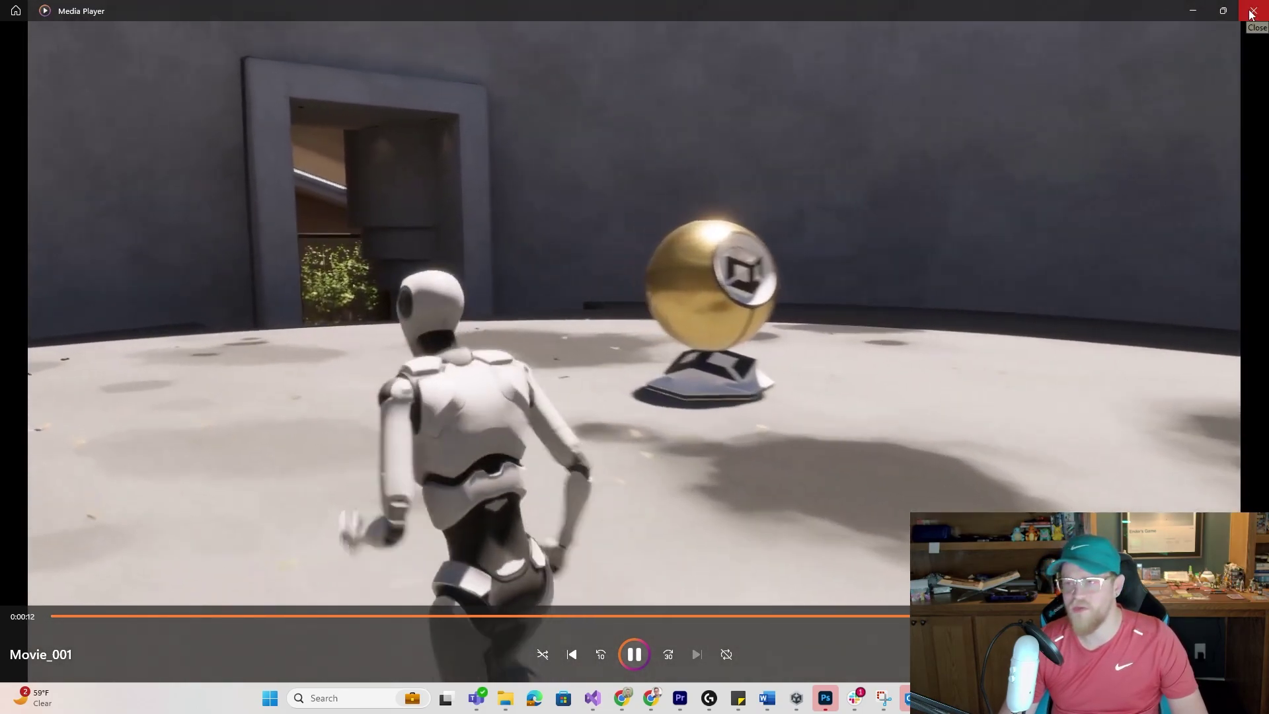
pyautogui.click(1251, 12)
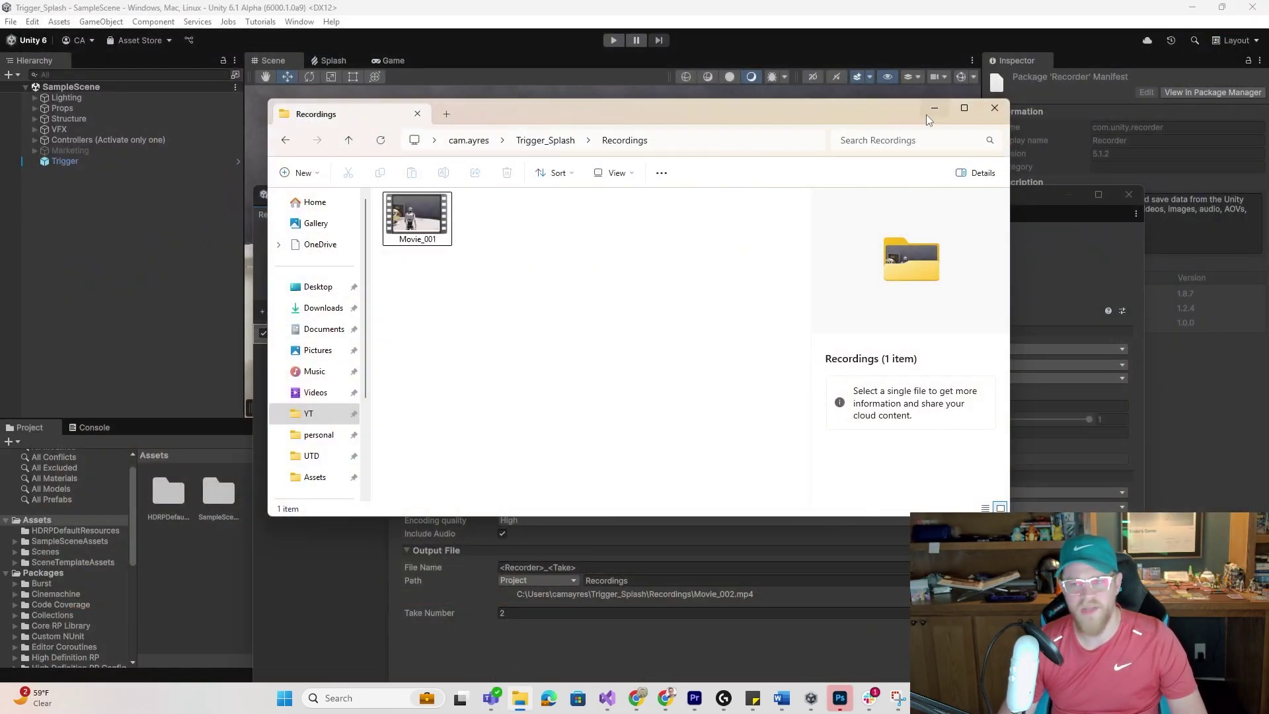
pyautogui.click(994, 108)
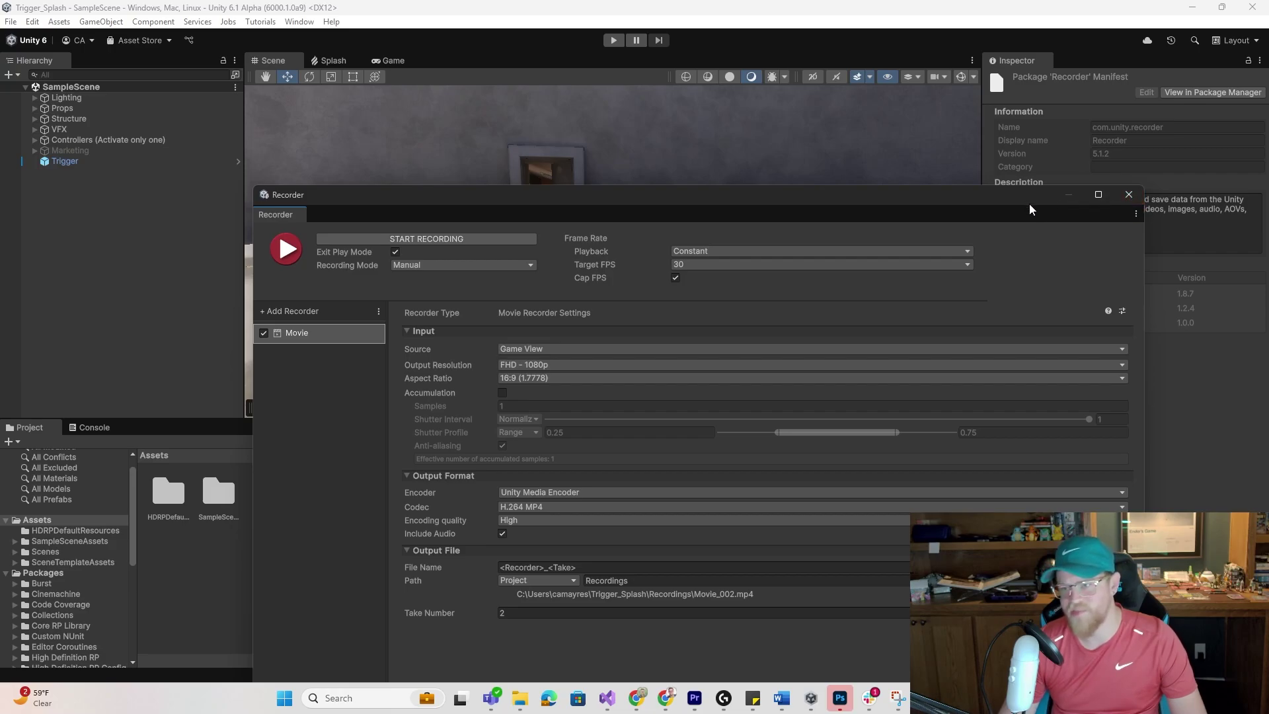
# Dock the Recorder window beside the Project and Console windows.
pyautogui.moveTo(1028, 202); pyautogui.dragTo(869, 113)
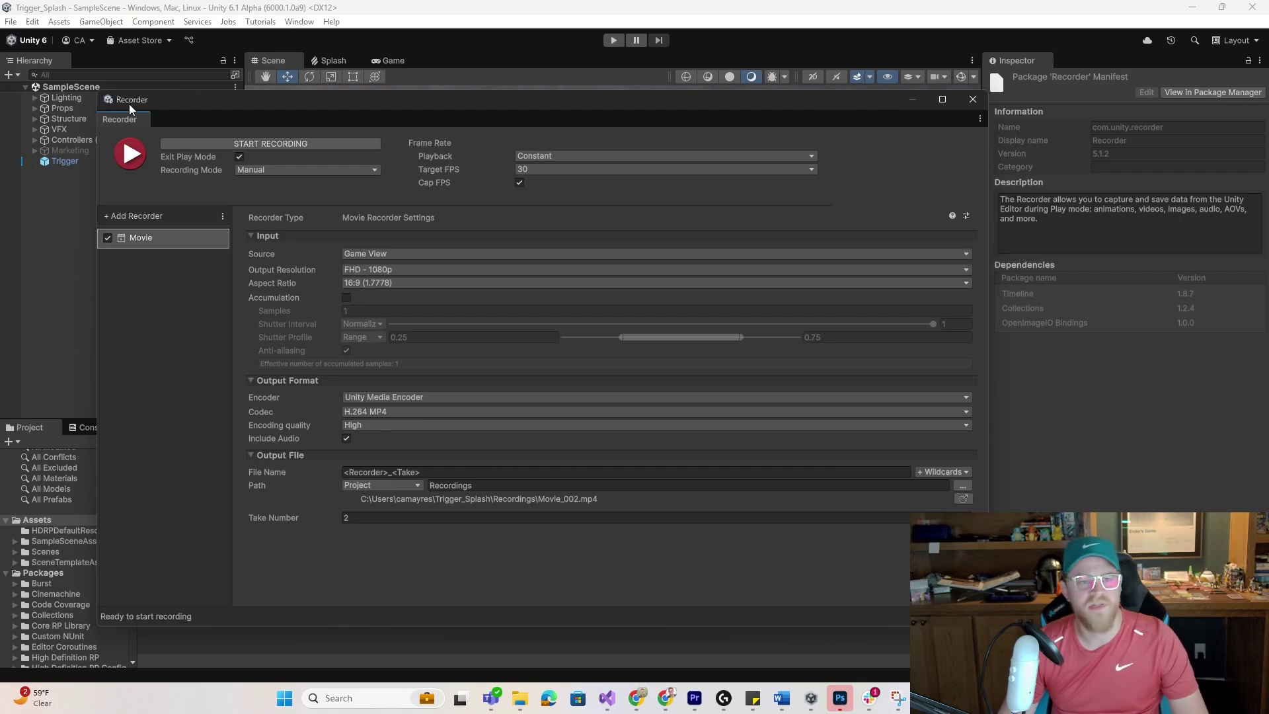
pyautogui.moveTo(125, 123); pyautogui.dragTo(82, 435)
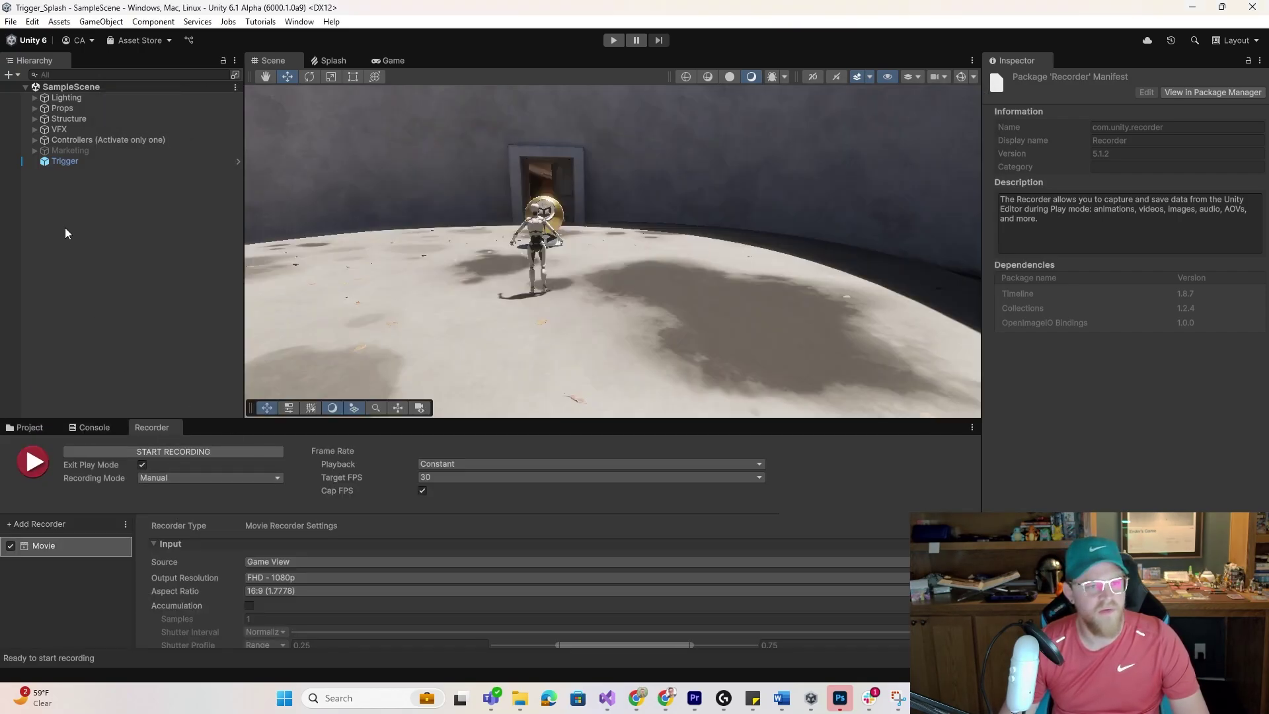
# Add a Cinemachine FreeLook Camera to the SampleScene hierarchy, keeping its default name.
pyautogui.rightClick(134, 190)
pyautogui.moveTo(268, 563)
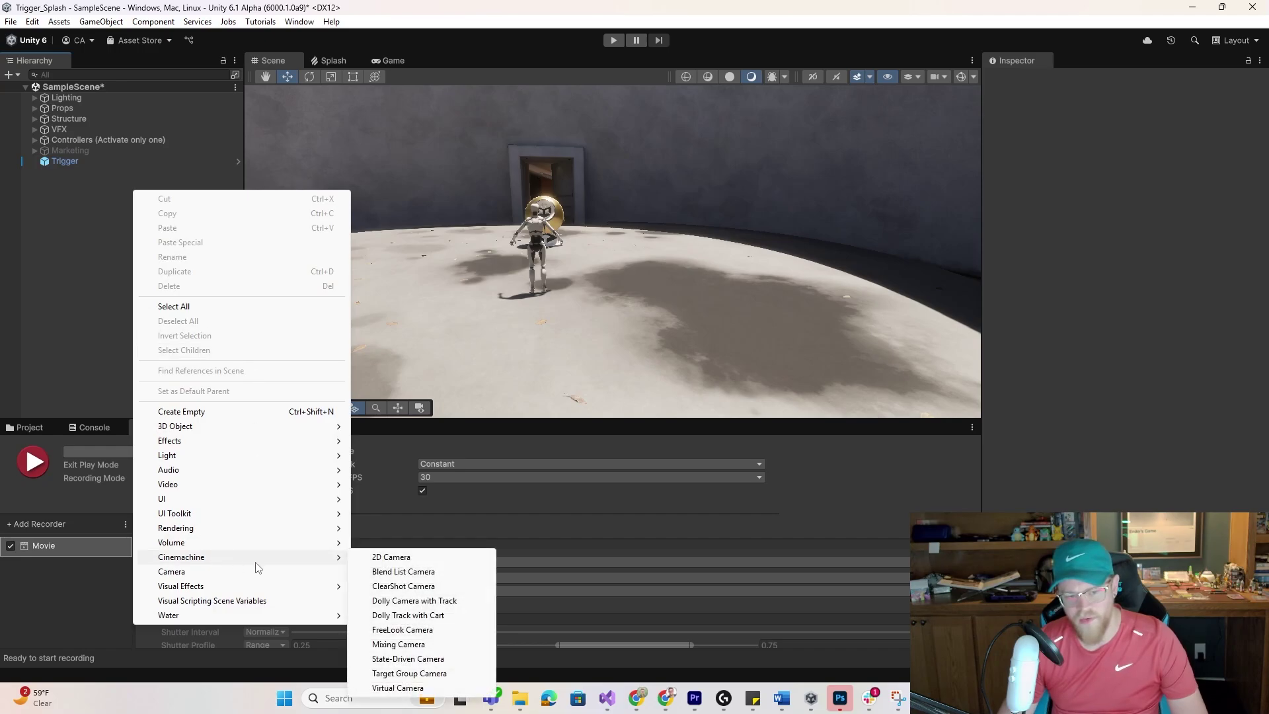
pyautogui.click(403, 630)
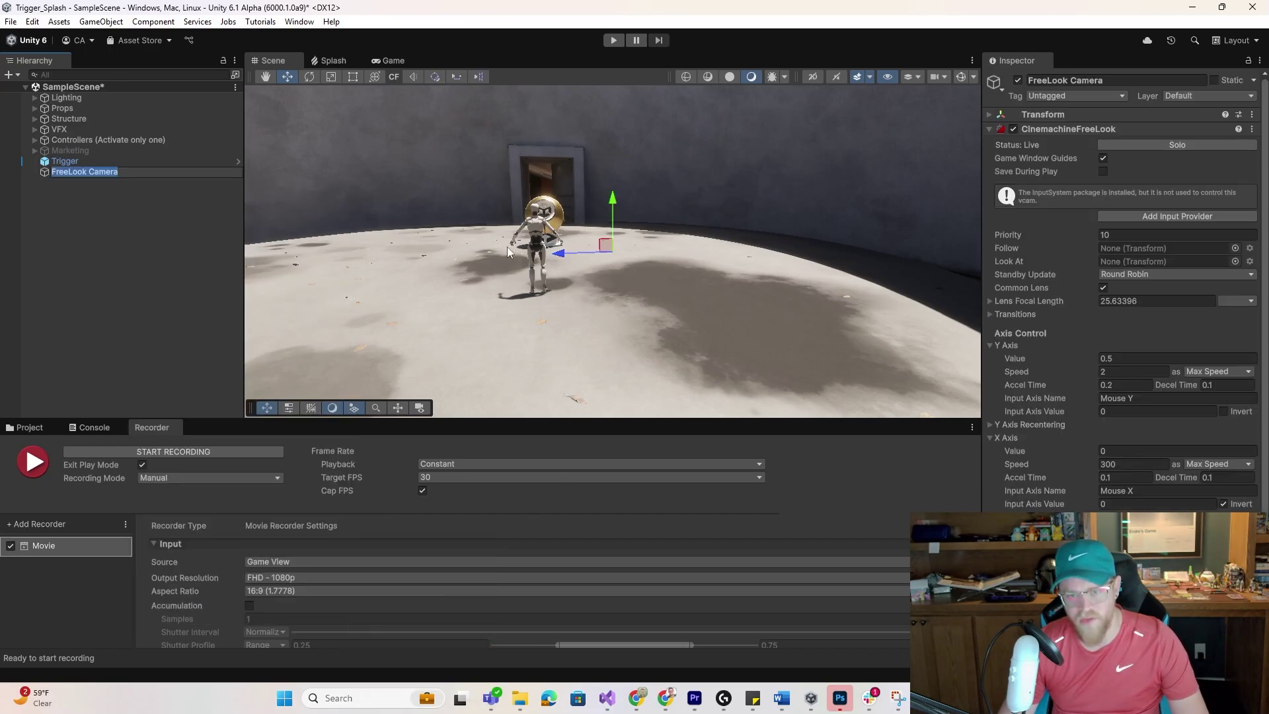
pyautogui.press('Return')
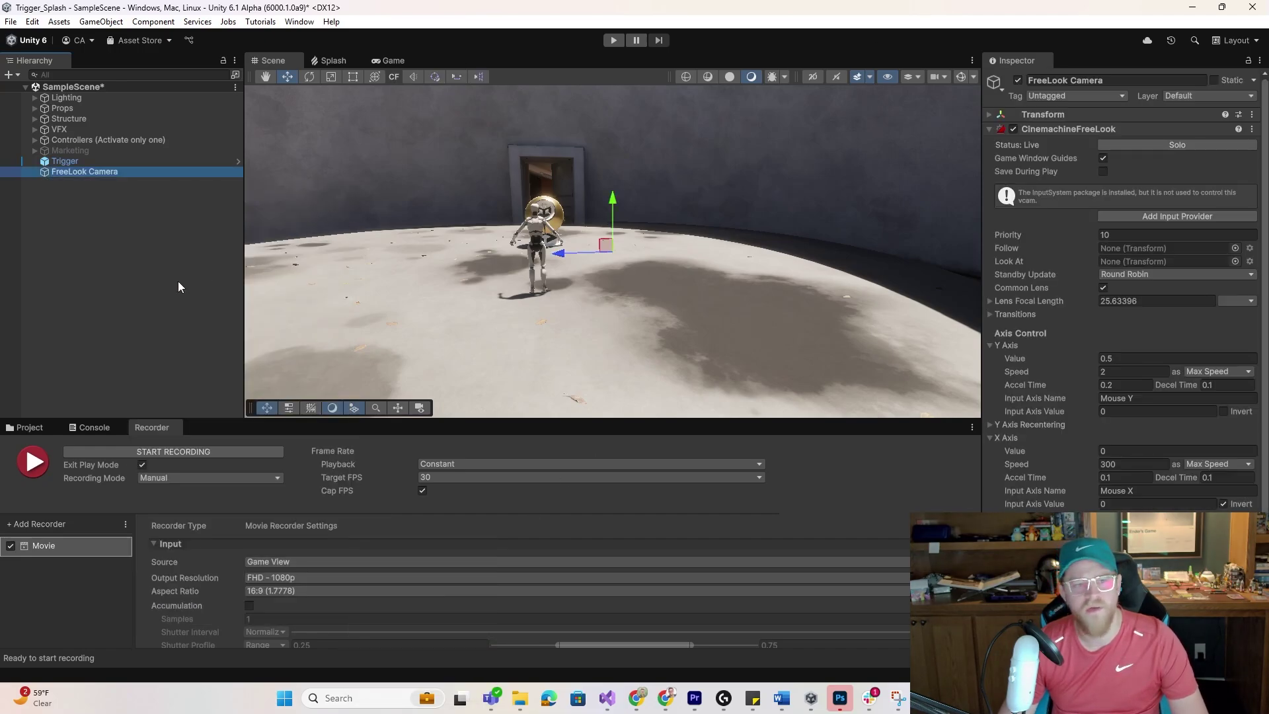
# Show the gizmos in the Scene view and tilt the FreeLook Camera slightly with the Rotate tool.
pyautogui.click(962, 76)
pyautogui.keyDown('alt'); pyautogui.moveTo(751, 174); pyautogui.dragTo(780, 278); pyautogui.keyUp('alt')
pyautogui.press('e')
pyautogui.press('w')
pyautogui.press('e')
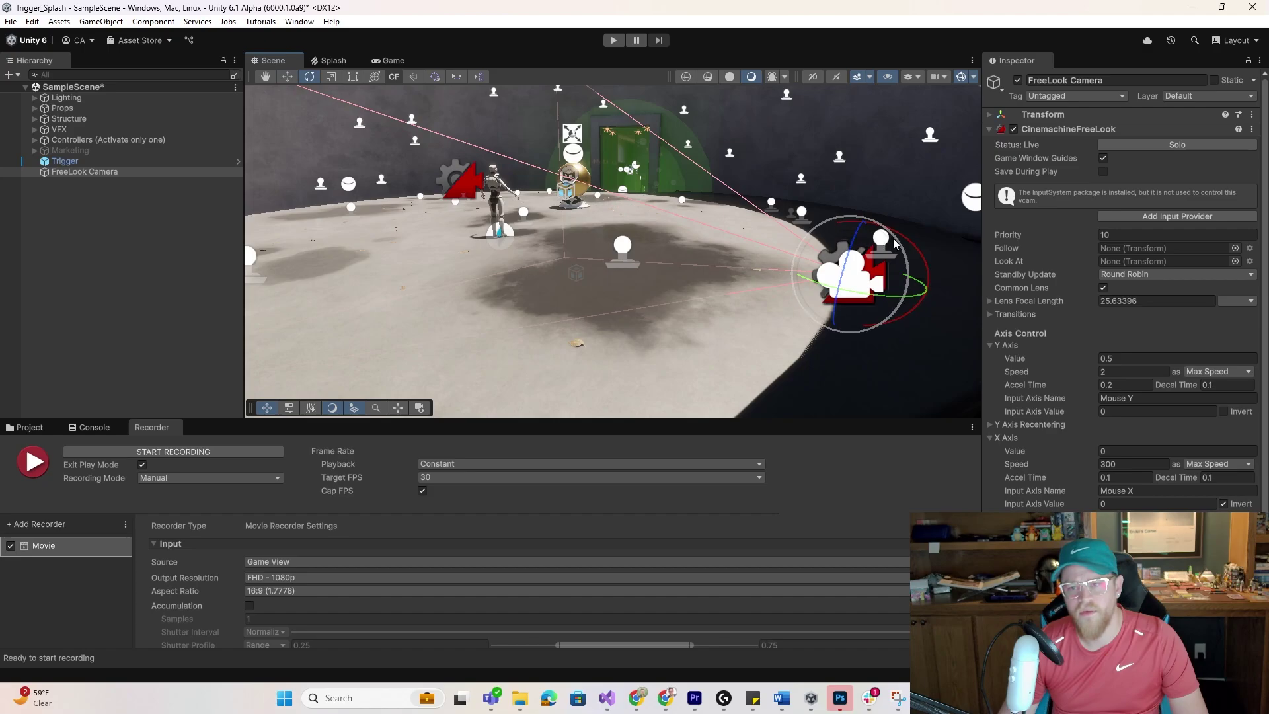
pyautogui.keyDown('alt'); pyautogui.moveTo(861, 234); pyautogui.dragTo(780, 255); pyautogui.keyUp('alt')
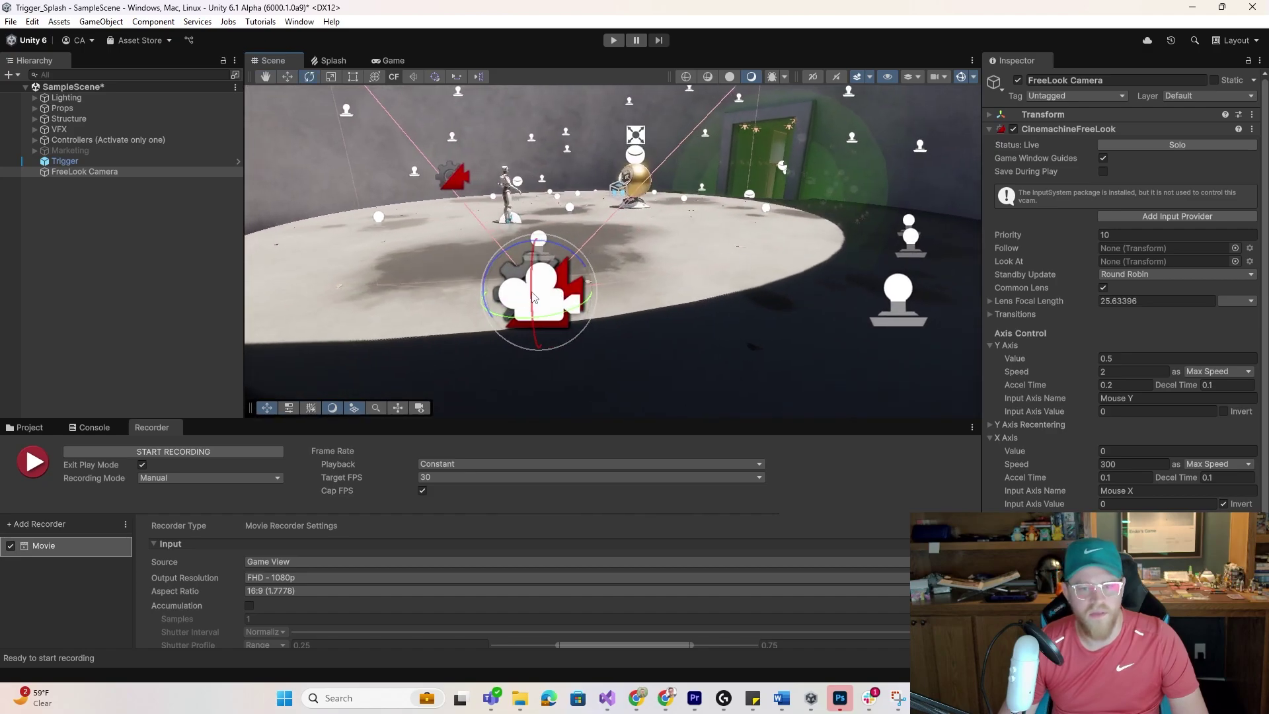
pyautogui.moveTo(534, 297); pyautogui.dragTo(536, 281)
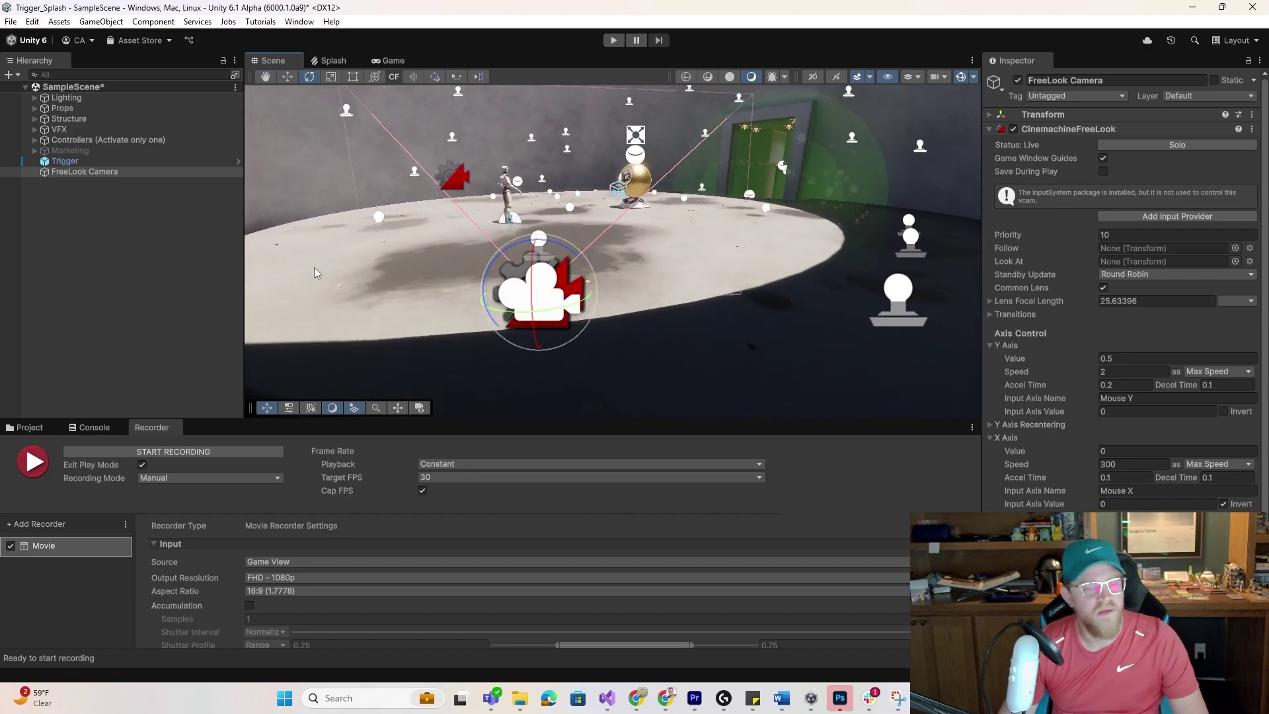
# Enlarge the Recorder area and set the Movie recorder's source to Targeted Camera with MainCamera as its camera.
pyautogui.moveTo(216, 419); pyautogui.dragTo(218, 288)
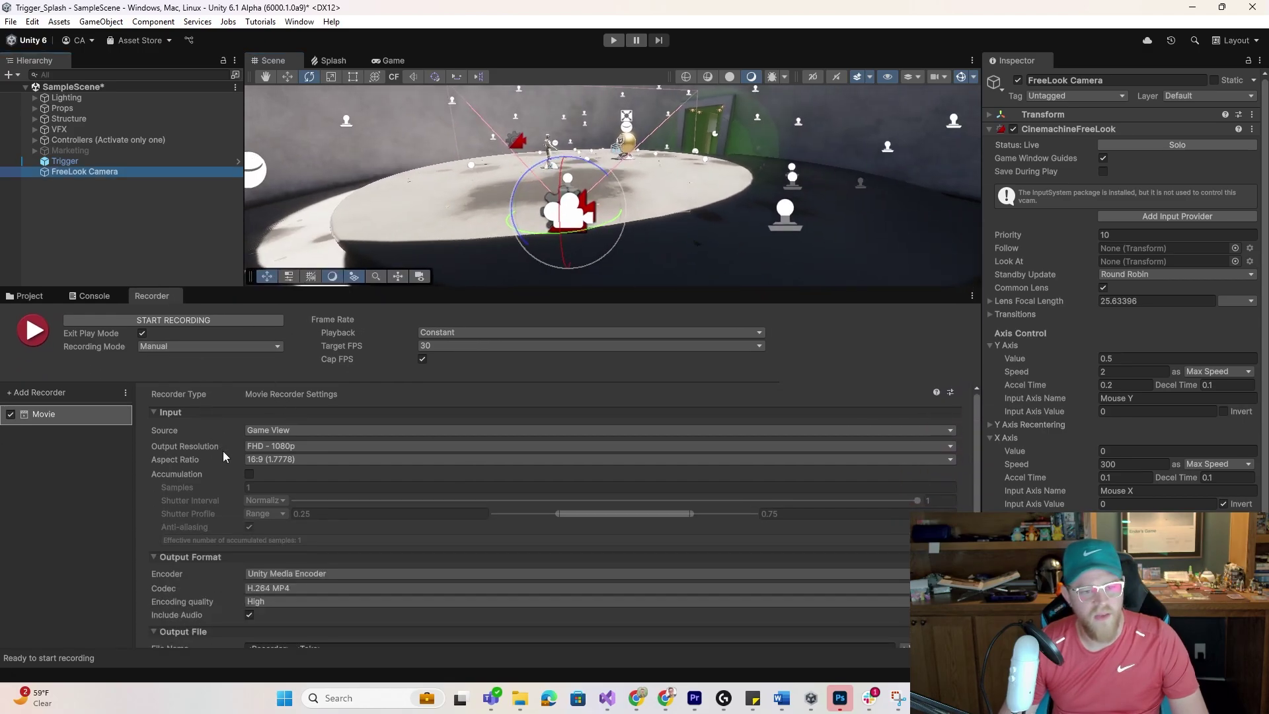
pyautogui.click(286, 430)
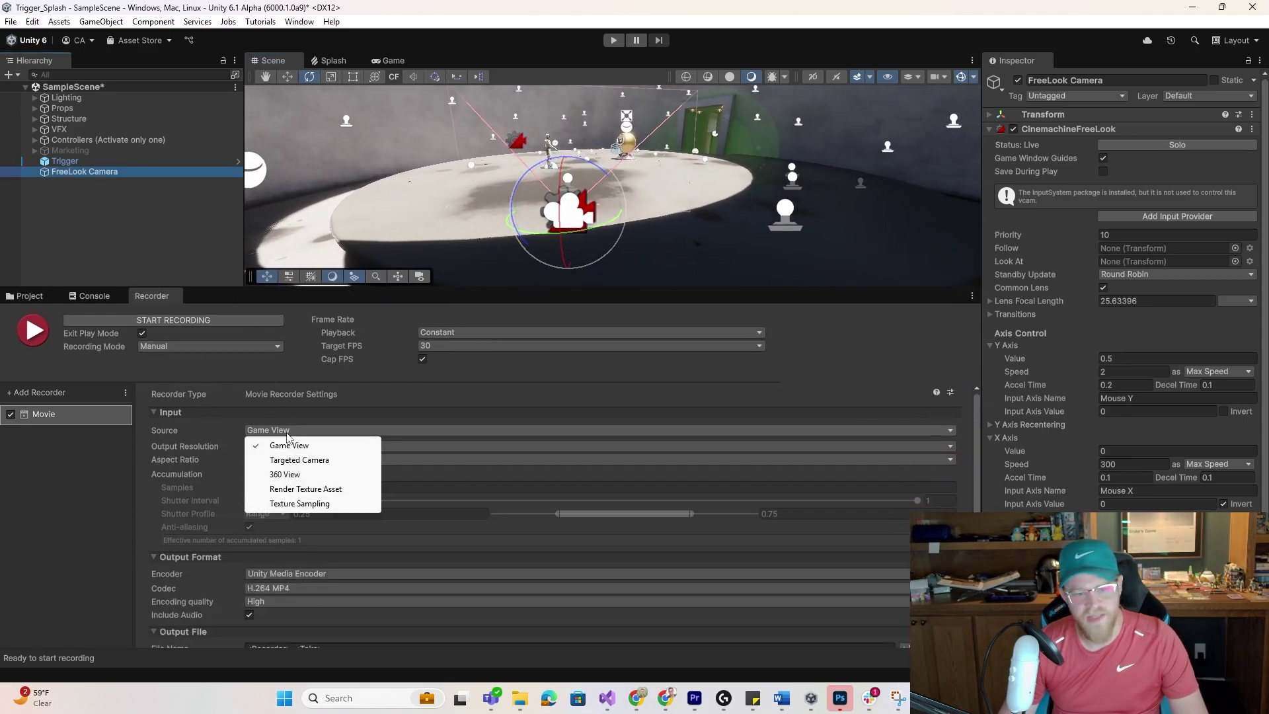
pyautogui.click(295, 456)
pyautogui.click(295, 442)
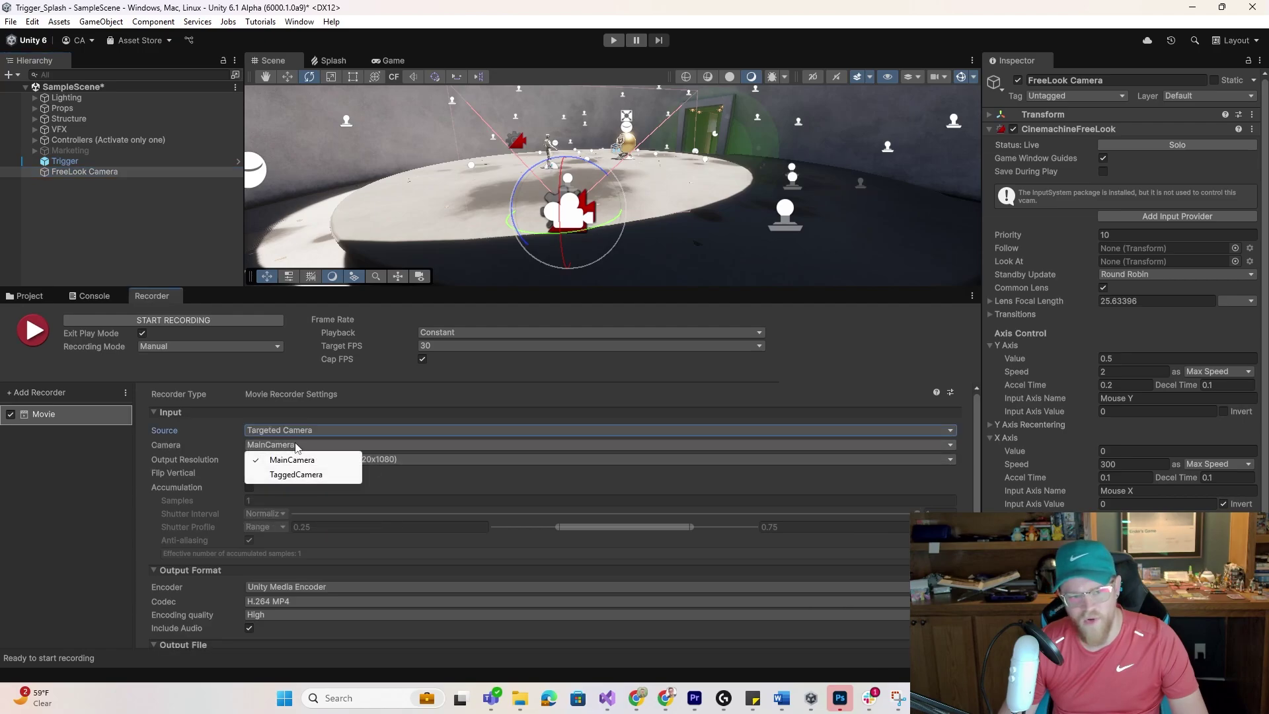
pyautogui.click(360, 430)
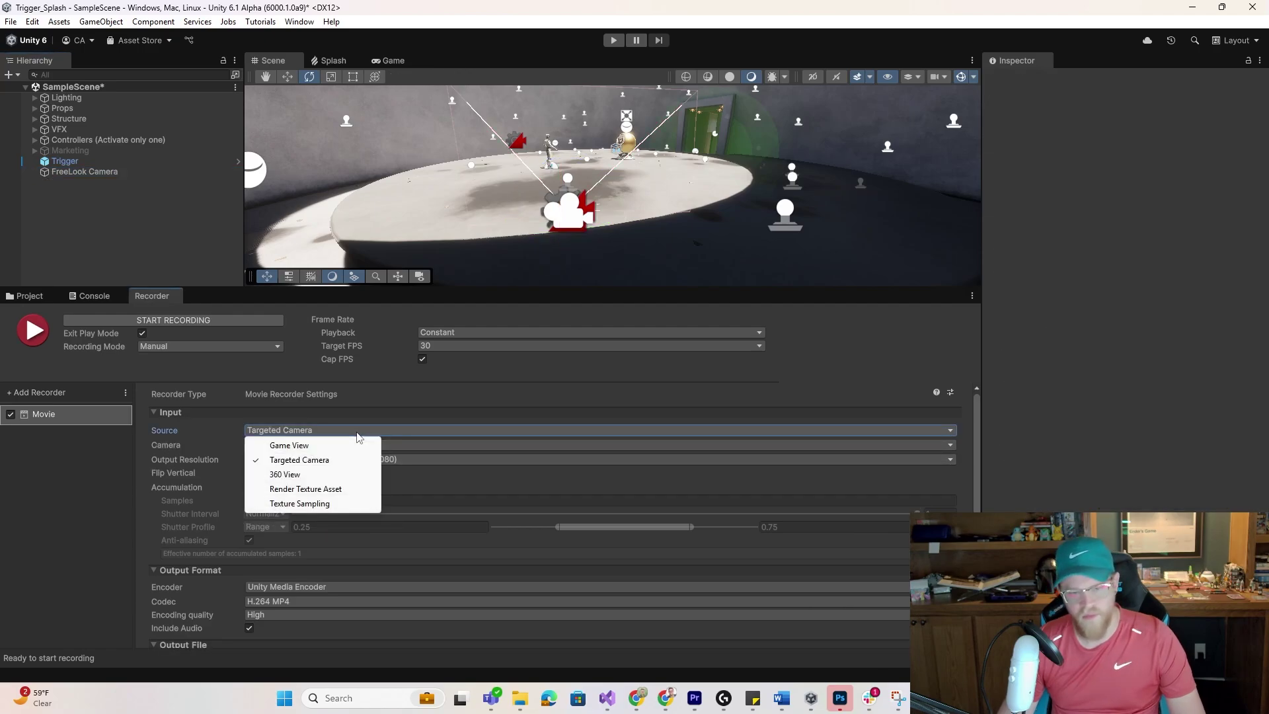
pyautogui.click(408, 444)
pyautogui.click(292, 461)
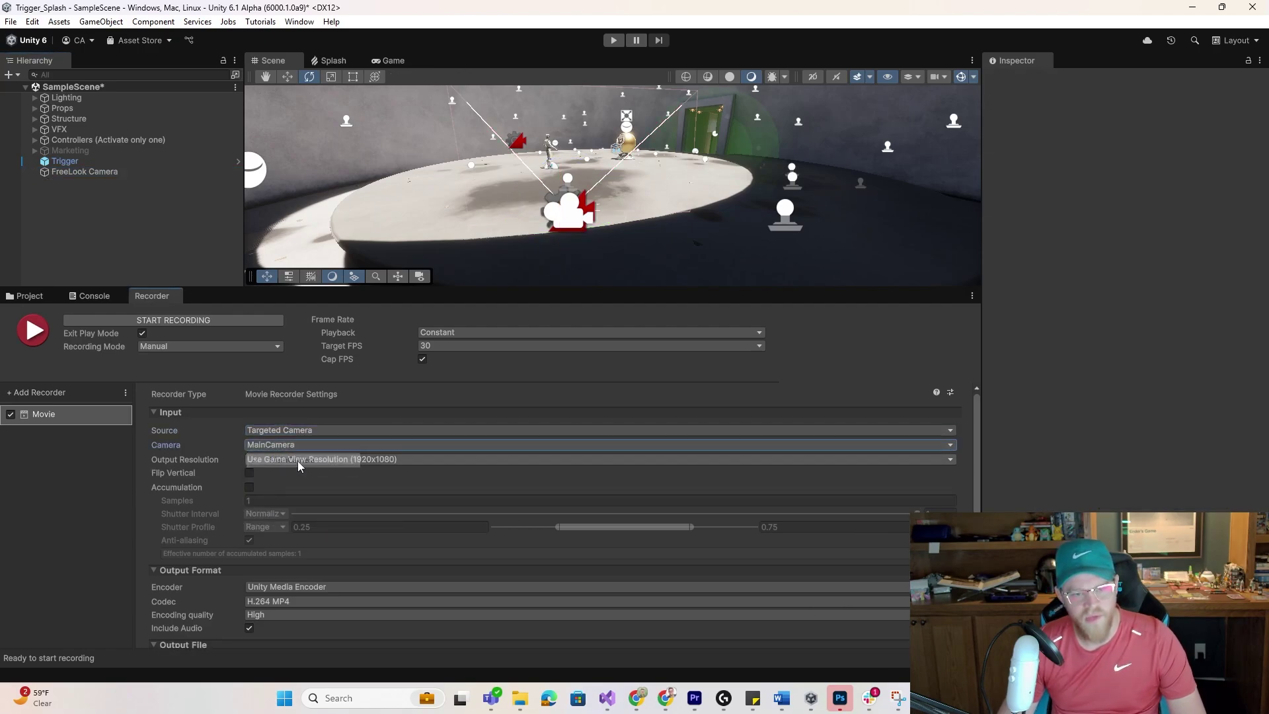
# Set the FreeLook Camera's Cinemachine priority to 50.
pyautogui.click(89, 174)
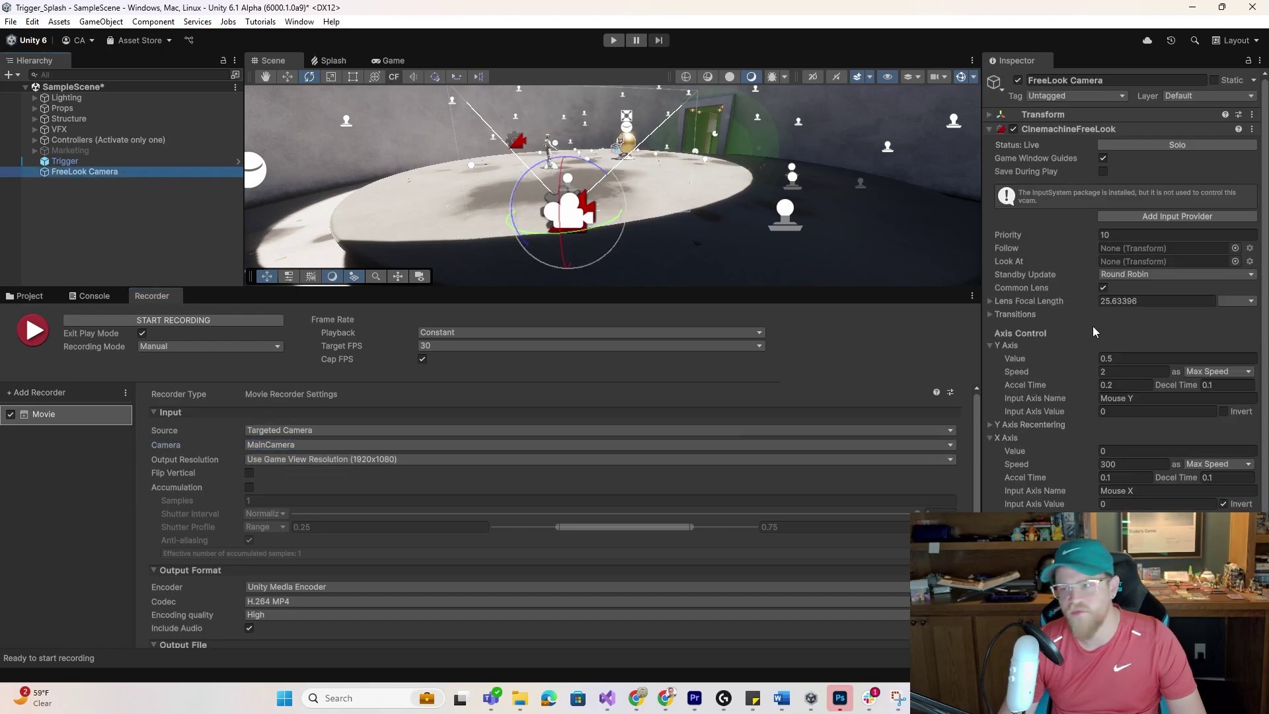
pyautogui.click(1117, 235)
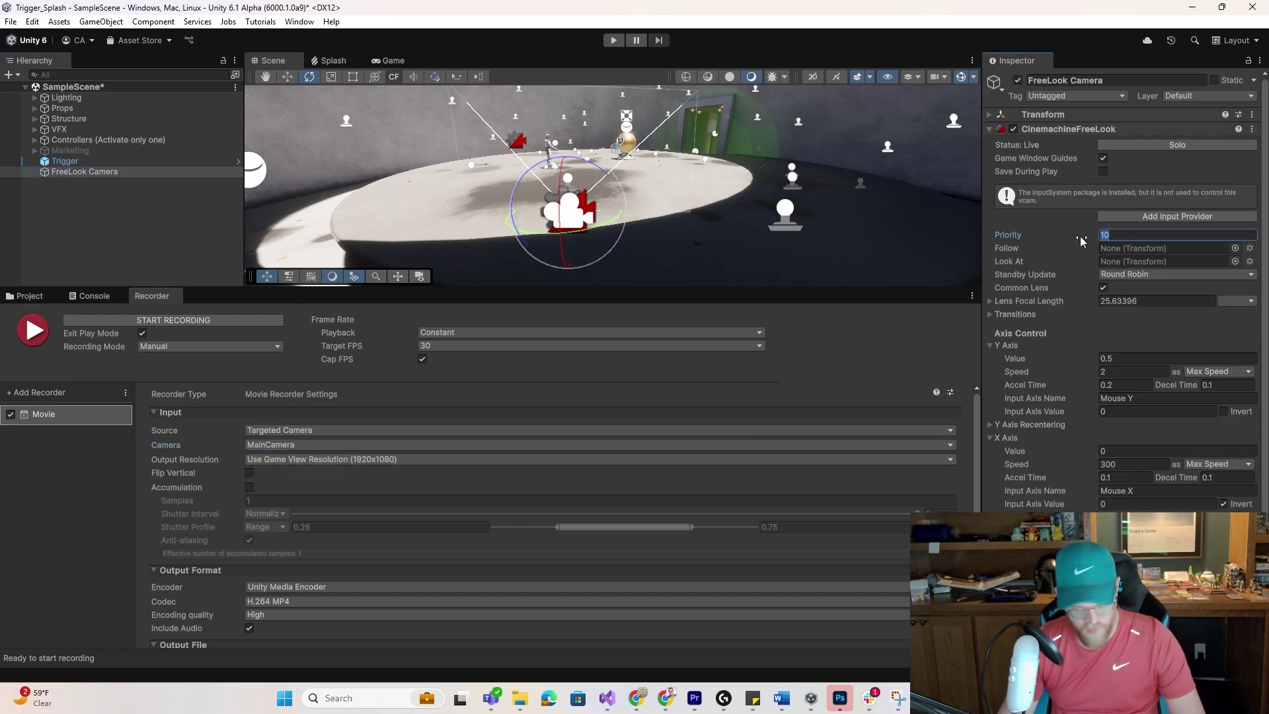
pyautogui.write('50')
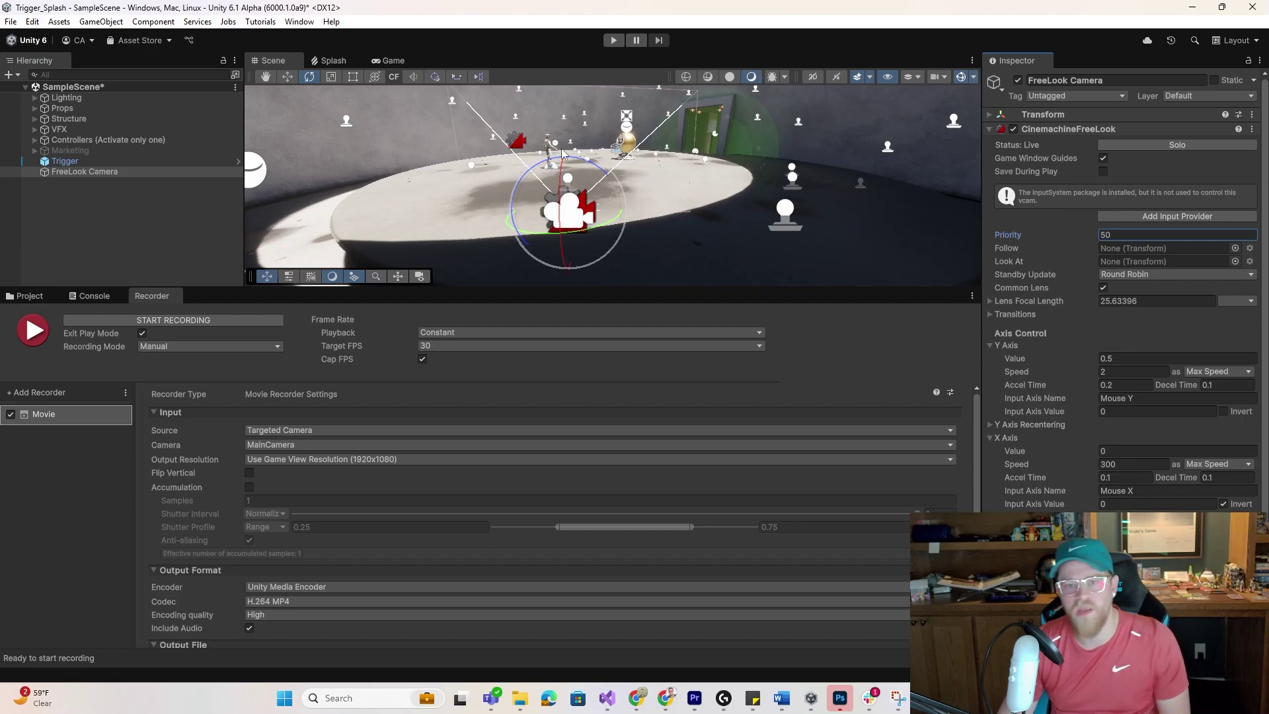
# Record a take through the targeted camera while running the robot character around near the golden sphere, and end it by stopping Play mode.
pyautogui.click(174, 321)
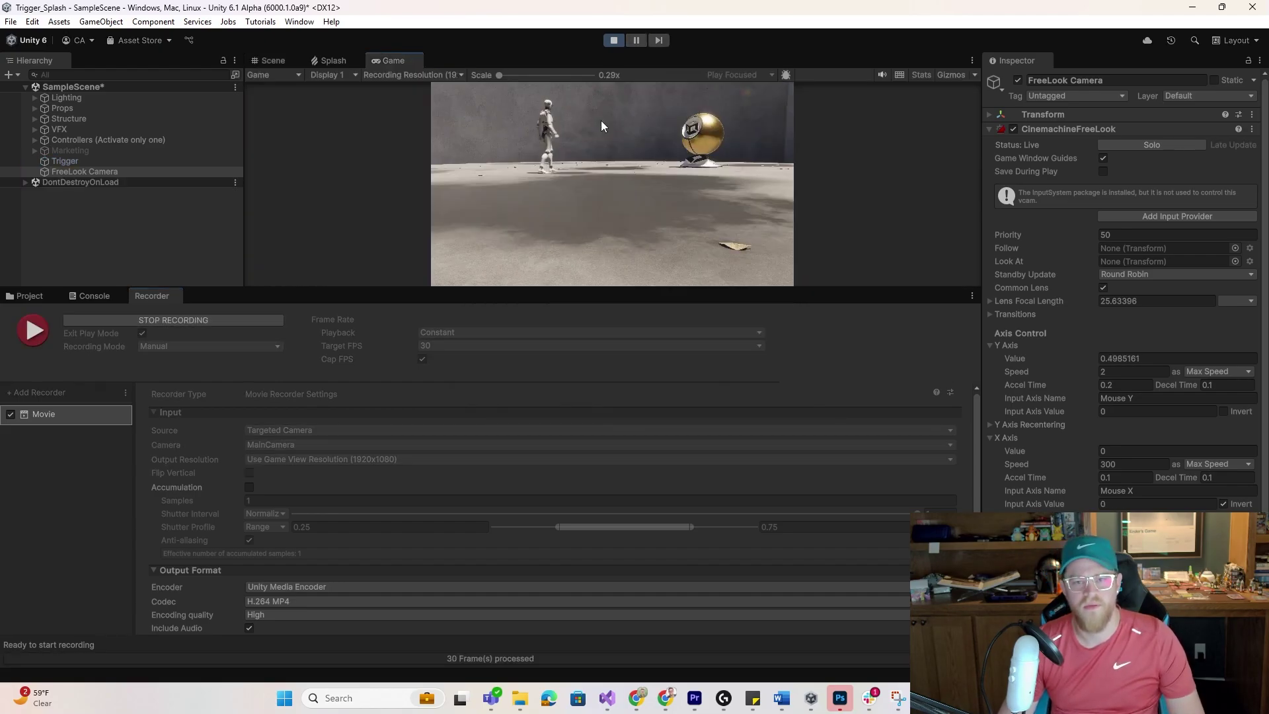
pyautogui.press('s')
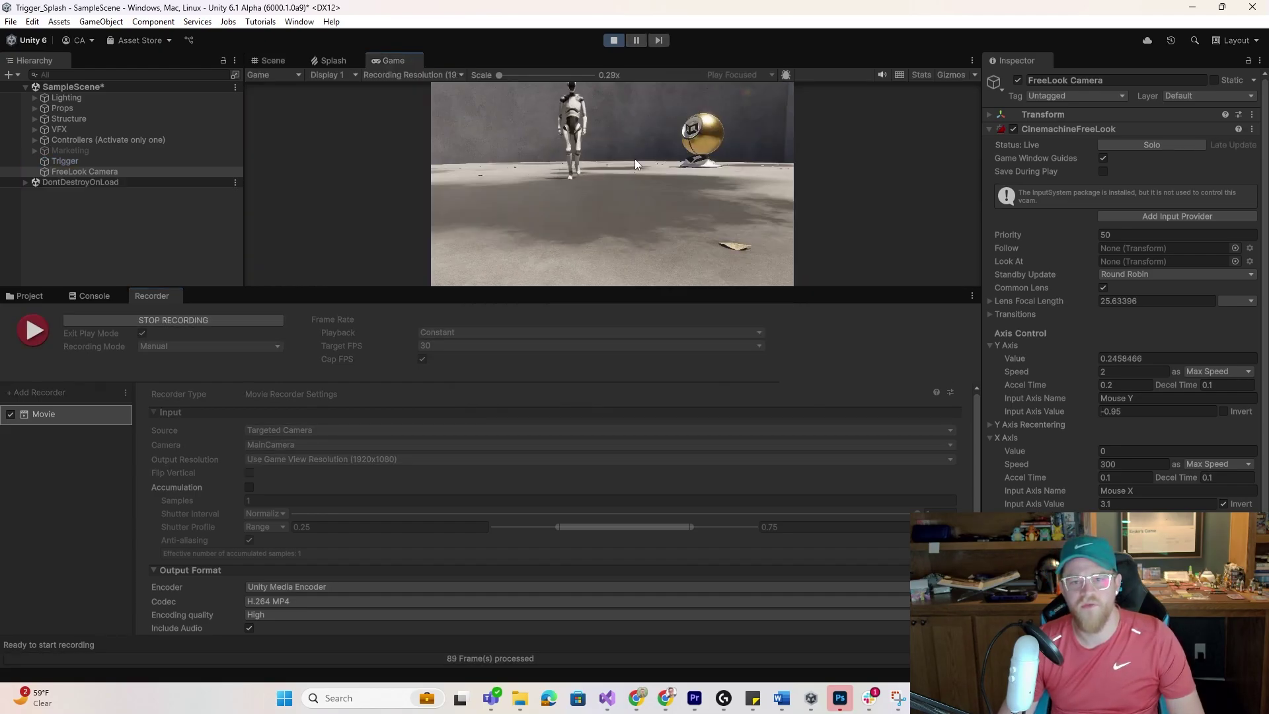
pyautogui.press('a')
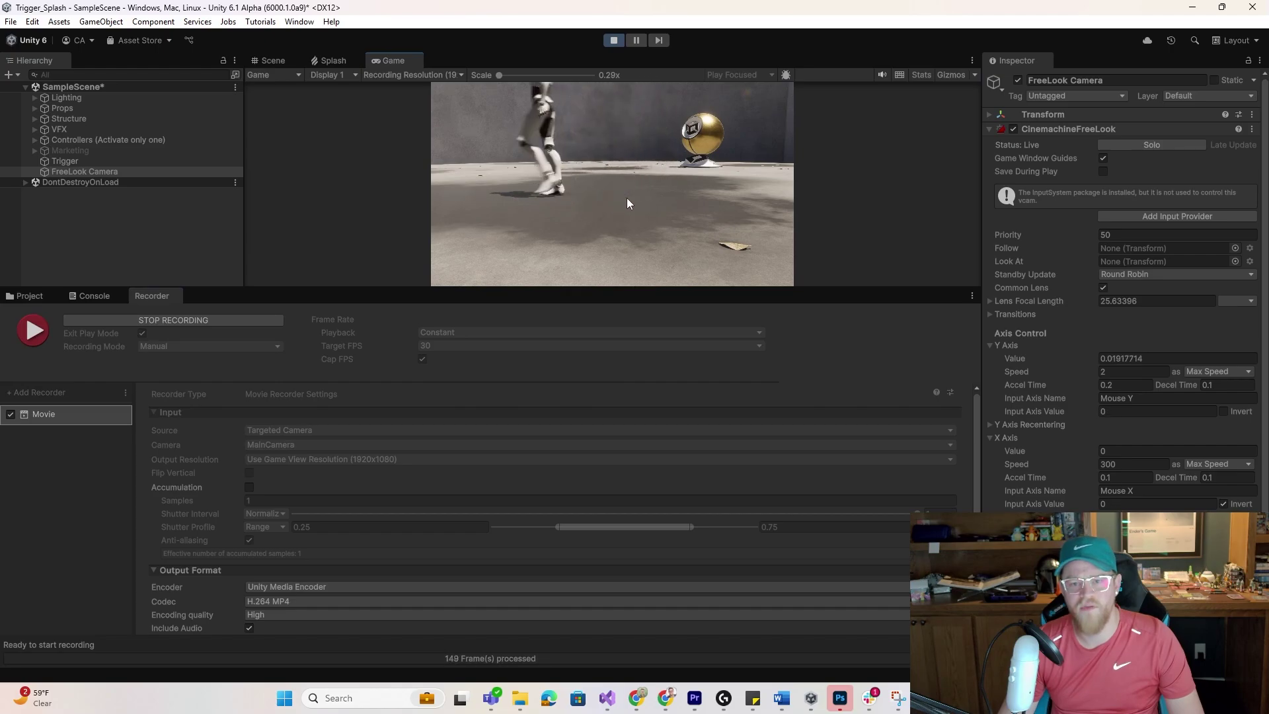
pyautogui.press('d')
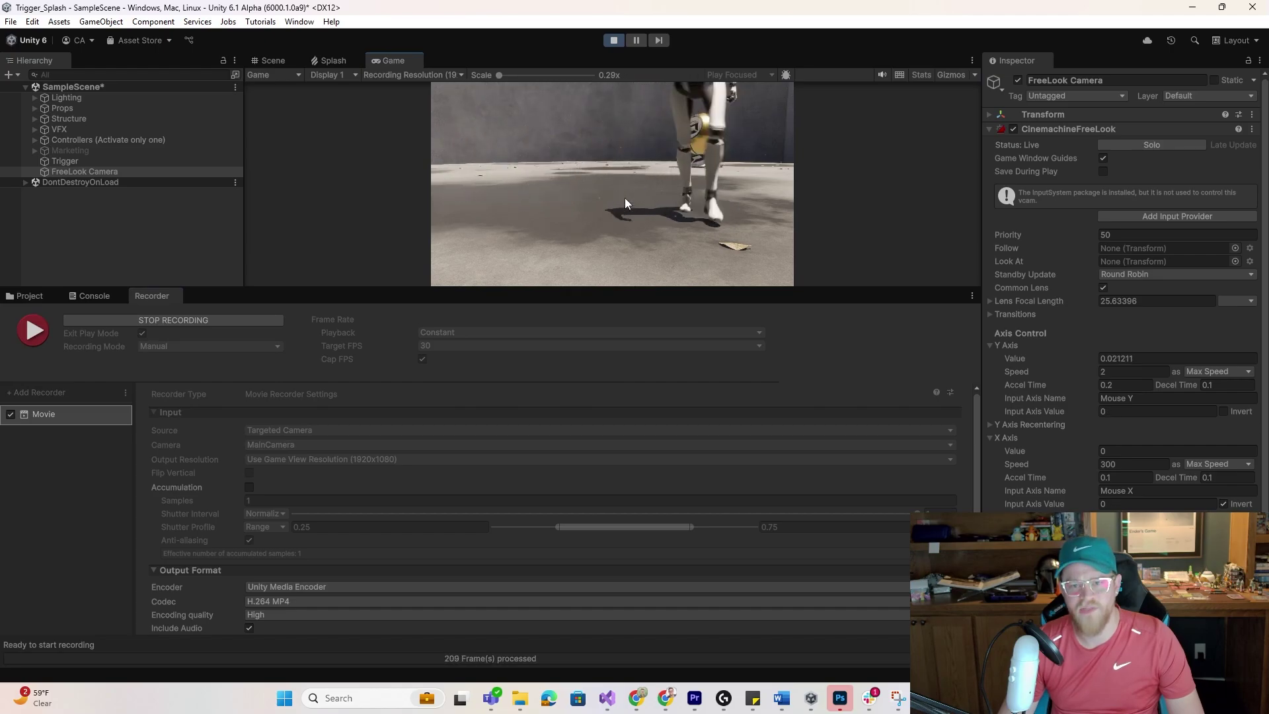
pyautogui.press('a')
pyautogui.press('d')
pyautogui.press('w')
pyautogui.press('d')
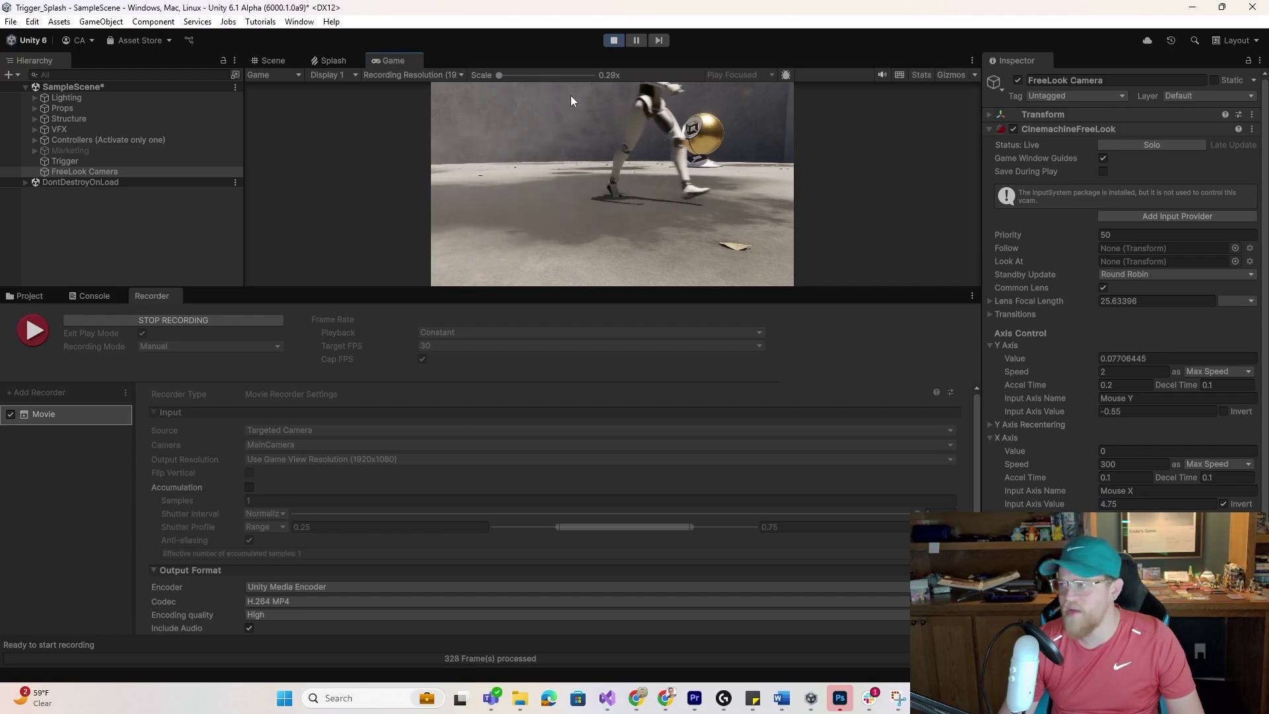
pyautogui.press('s')
pyautogui.press('w')
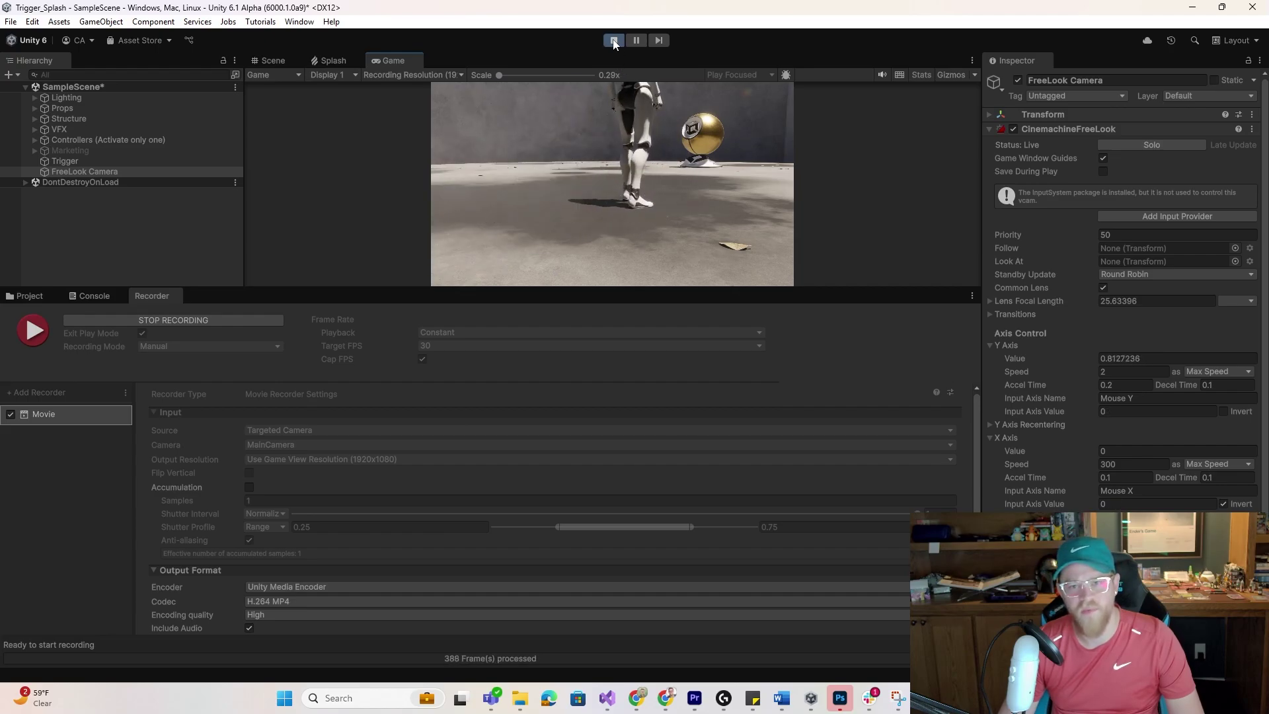
pyautogui.click(613, 40)
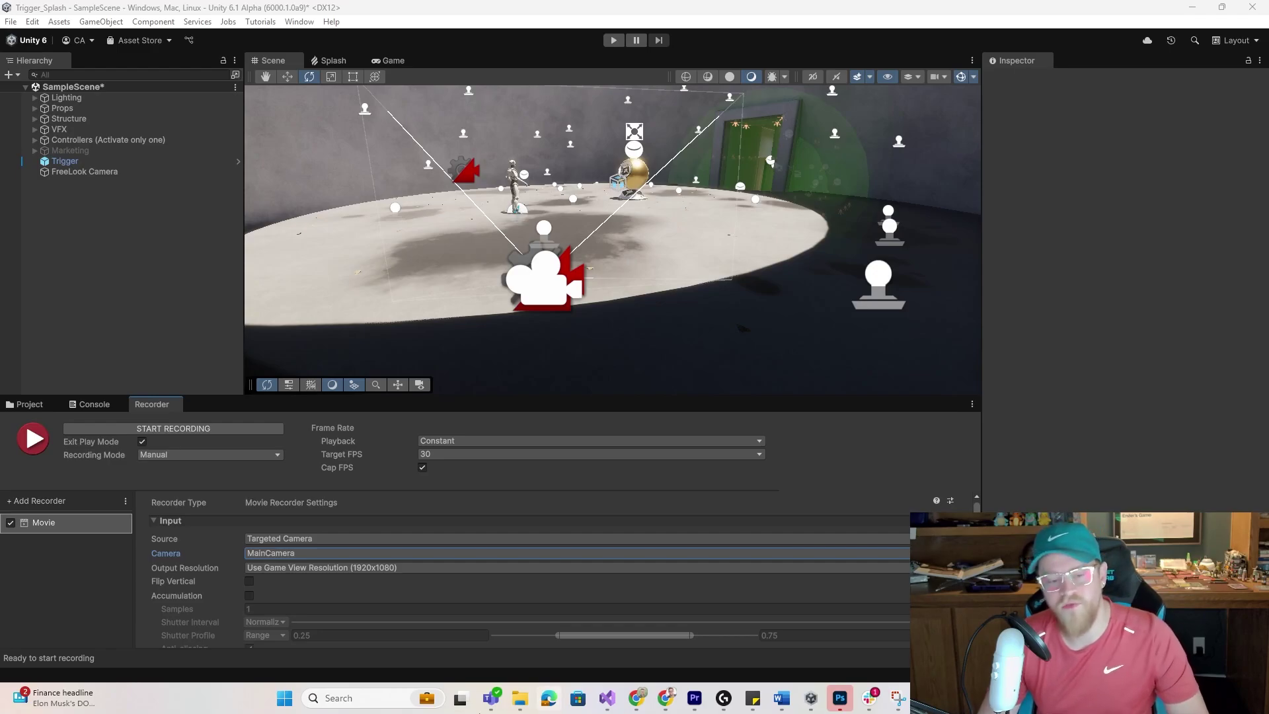
# Switch the Movie recorder's camera to TaggedCamera with the tag CameraMain, and check its output file settings.
pyautogui.click(286, 555)
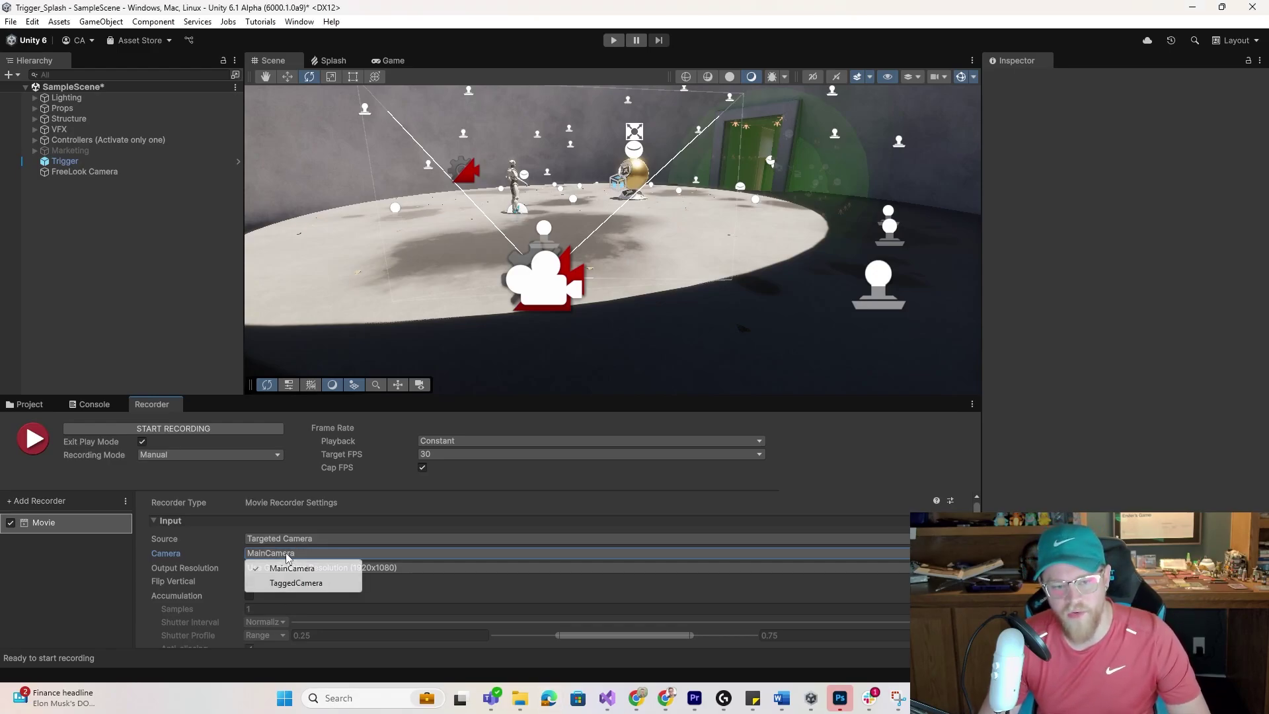
pyautogui.click(309, 583)
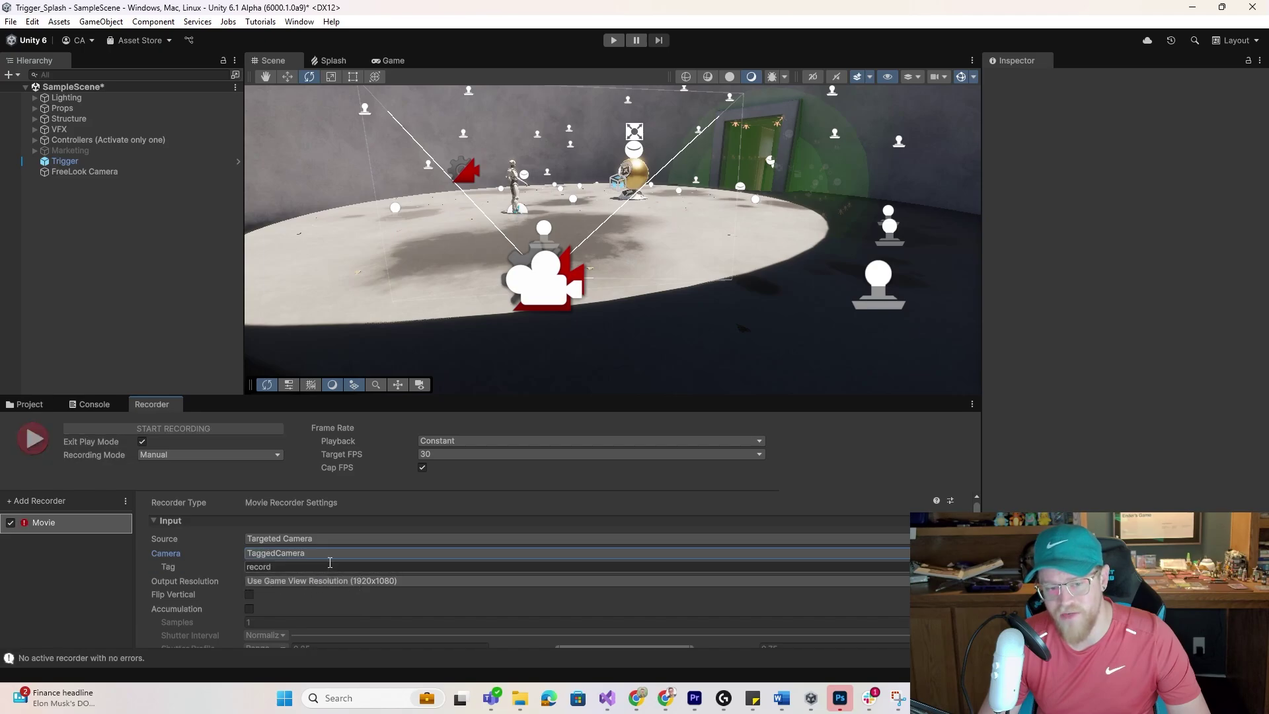
pyautogui.click(279, 569)
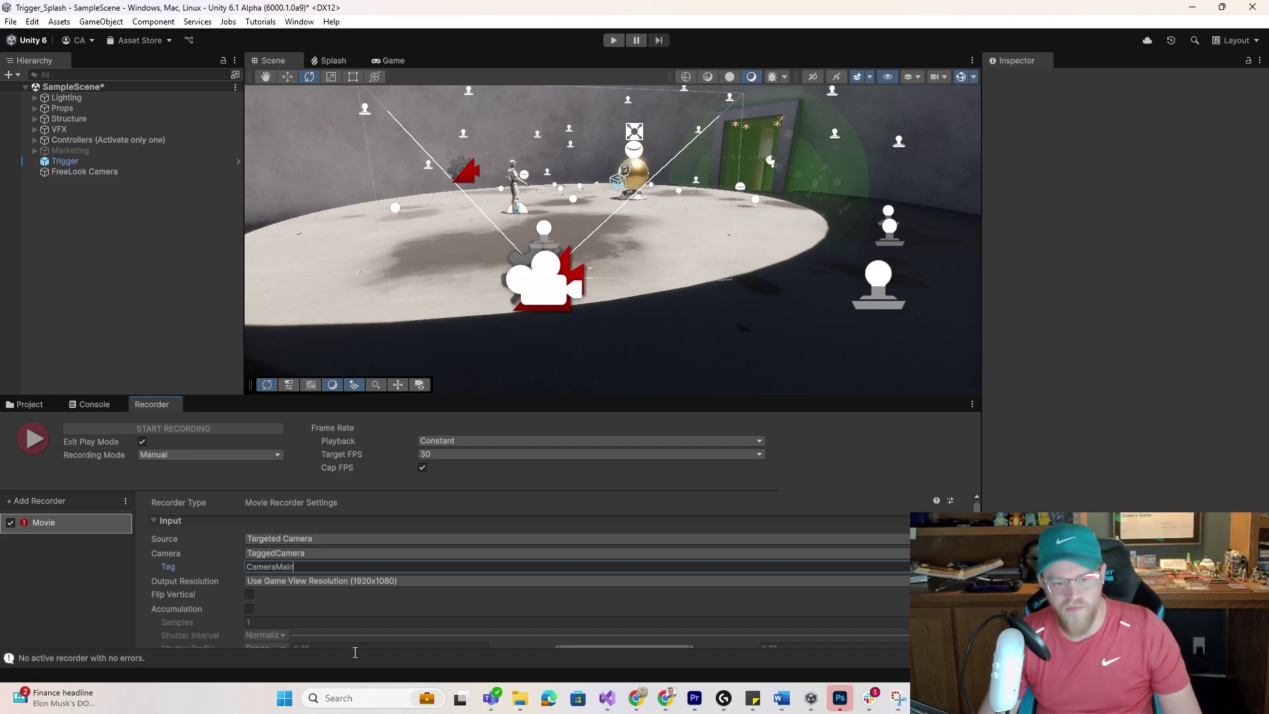
pyautogui.scroll(-5, 364, 634)
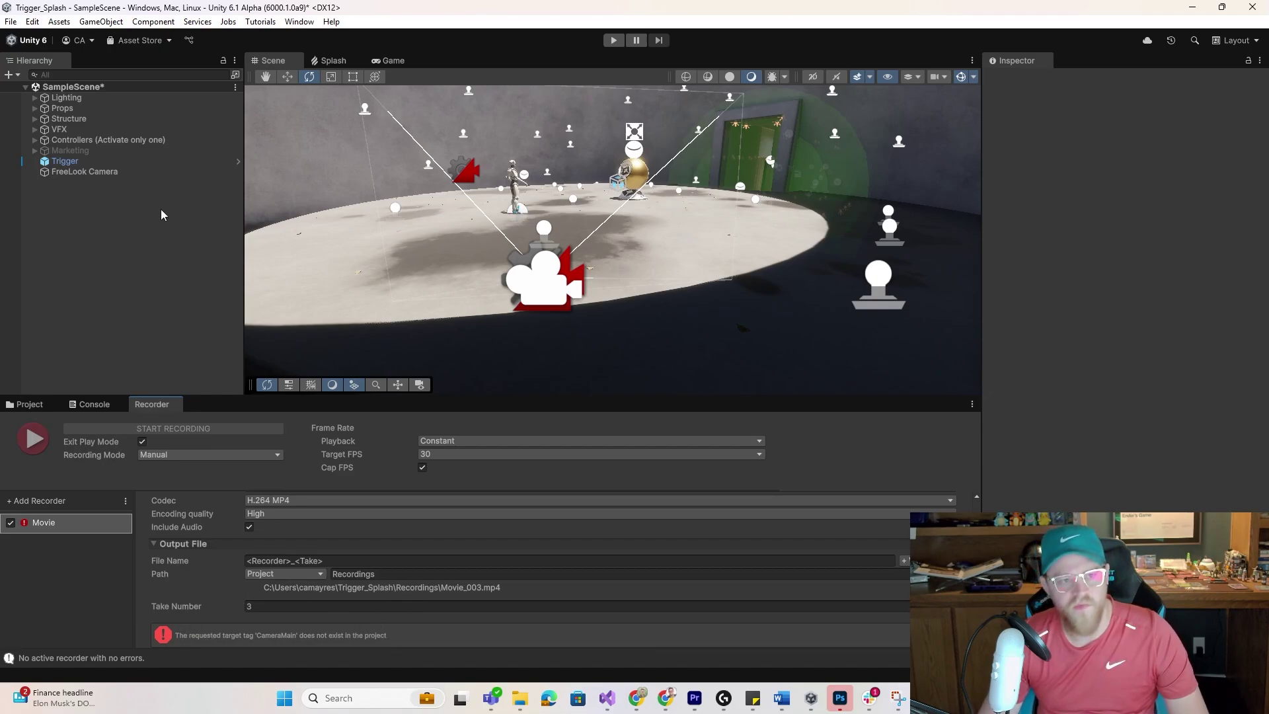
# Create a new project tag named CameraMain, starting from the FreeLook Camera's tag options.
pyautogui.click(132, 172)
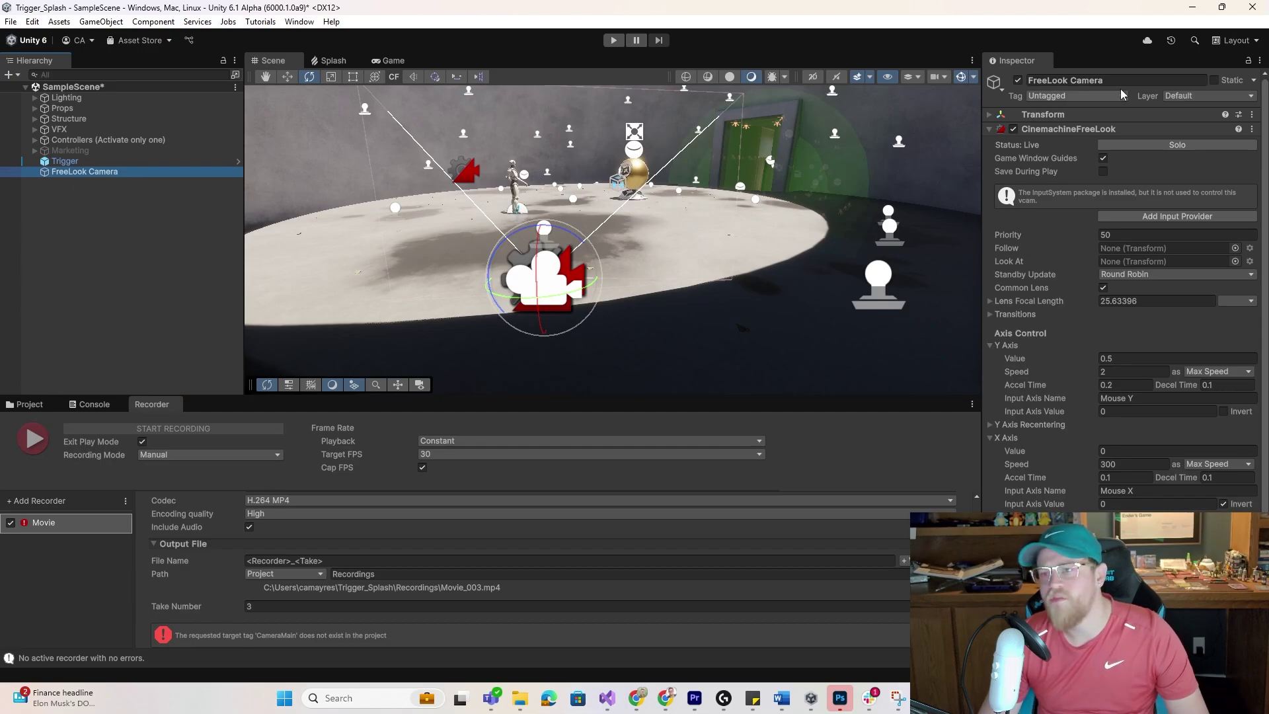
pyautogui.click(1057, 97)
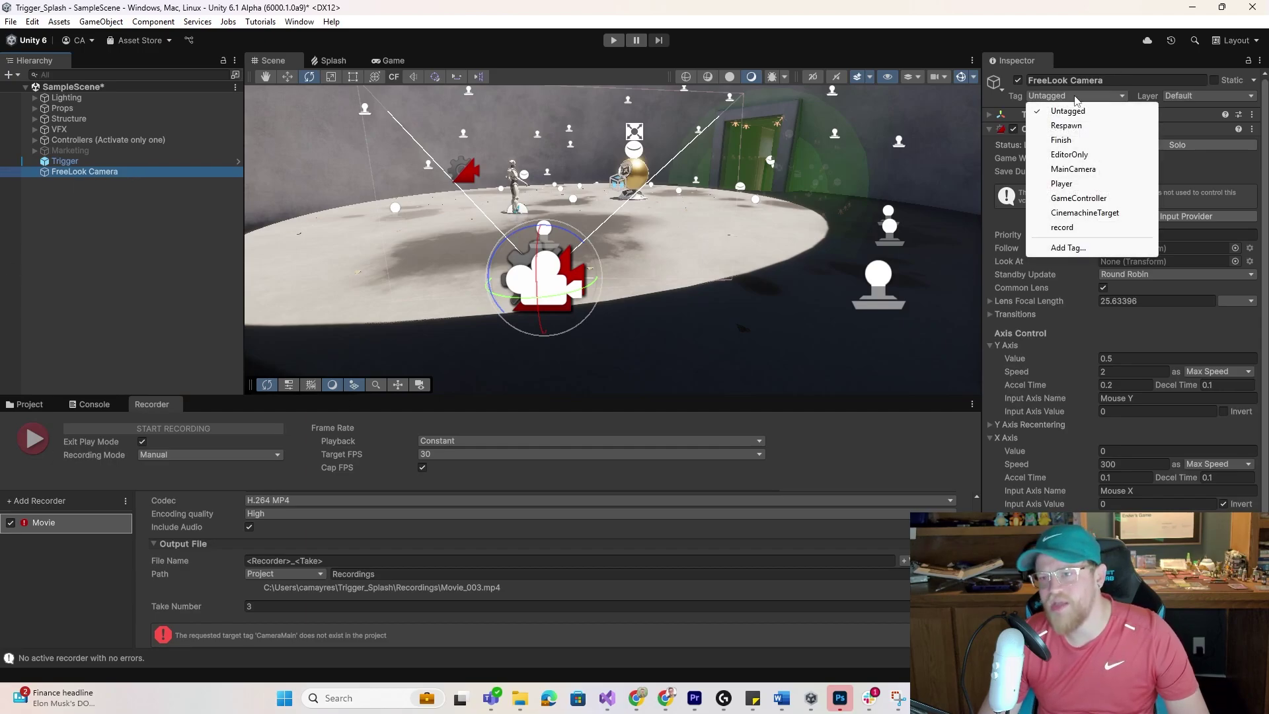
pyautogui.click(1077, 254)
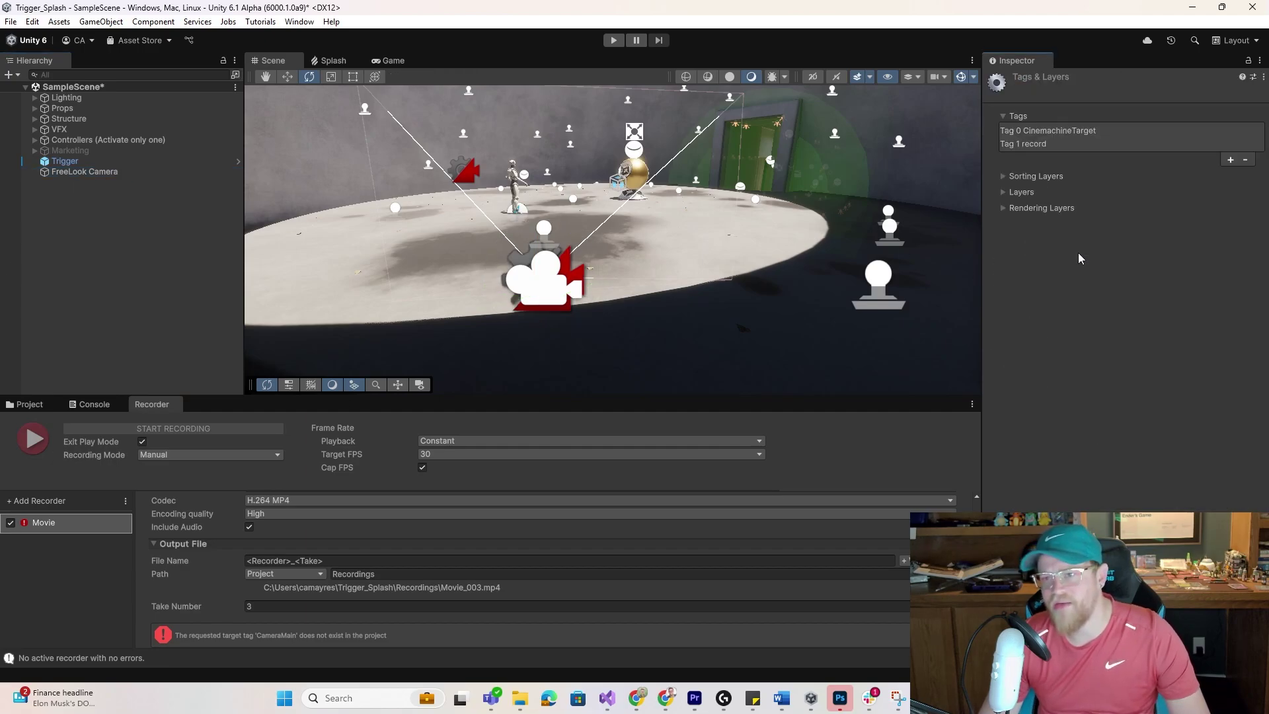
pyautogui.click(1229, 160)
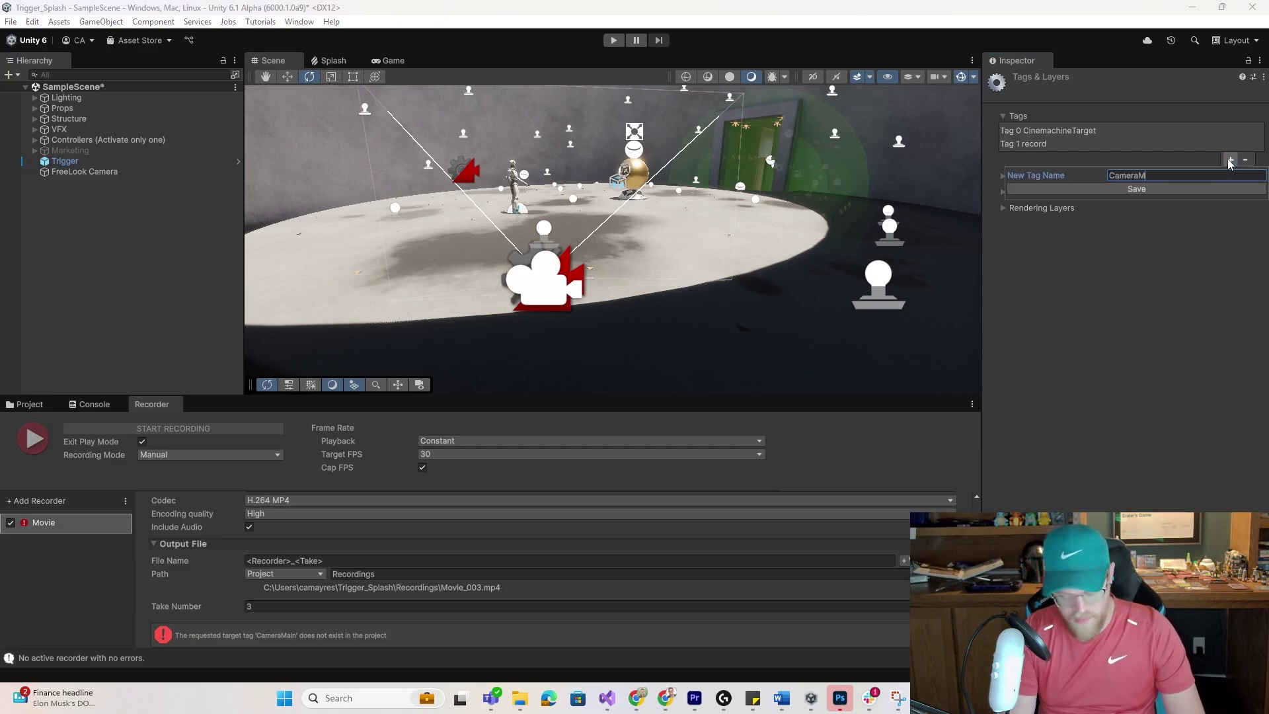
pyautogui.write('CameraMain')
pyautogui.press('Return')
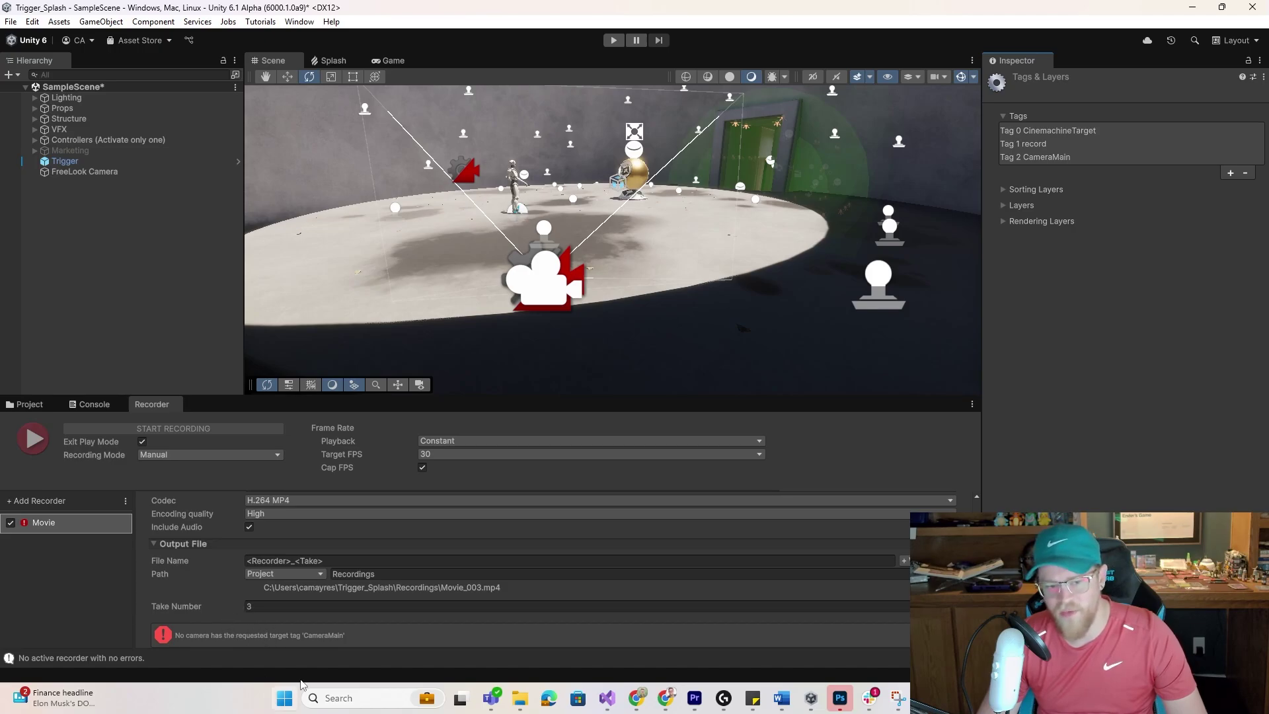
# Add a standard Camera to the scene and assign it the CameraMain tag.
pyautogui.rightClick(105, 214)
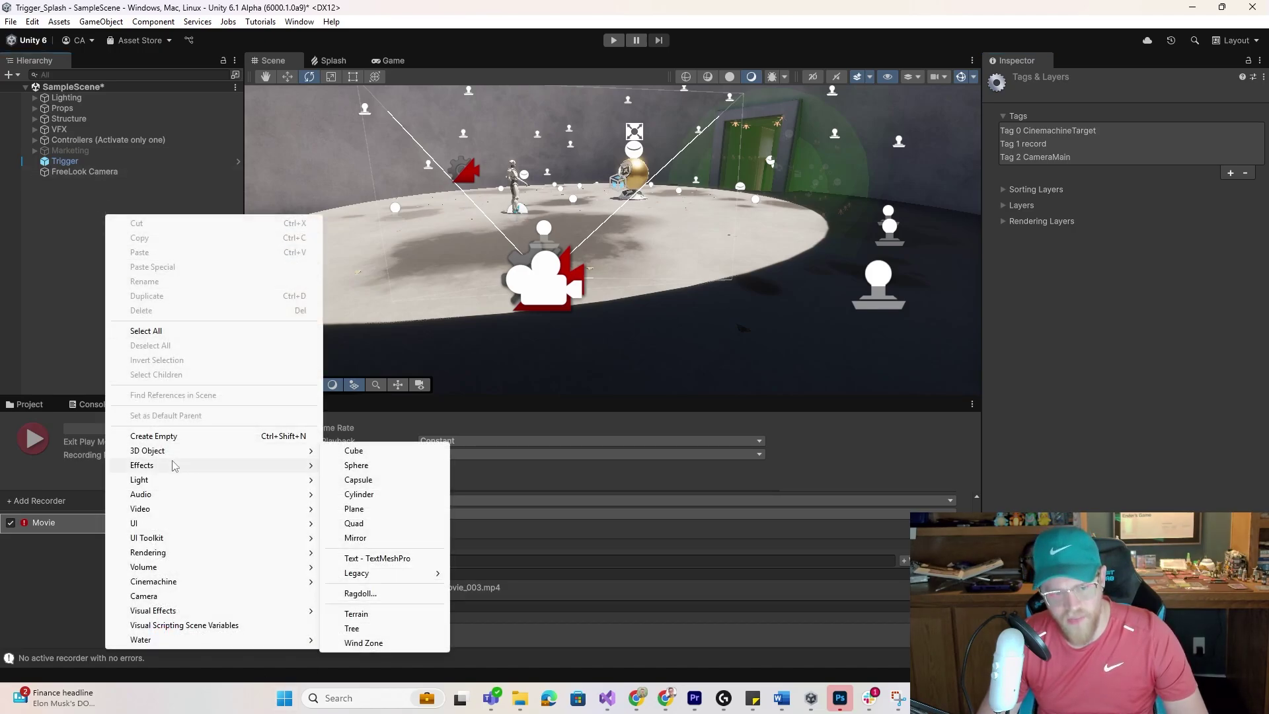
pyautogui.moveTo(174, 465)
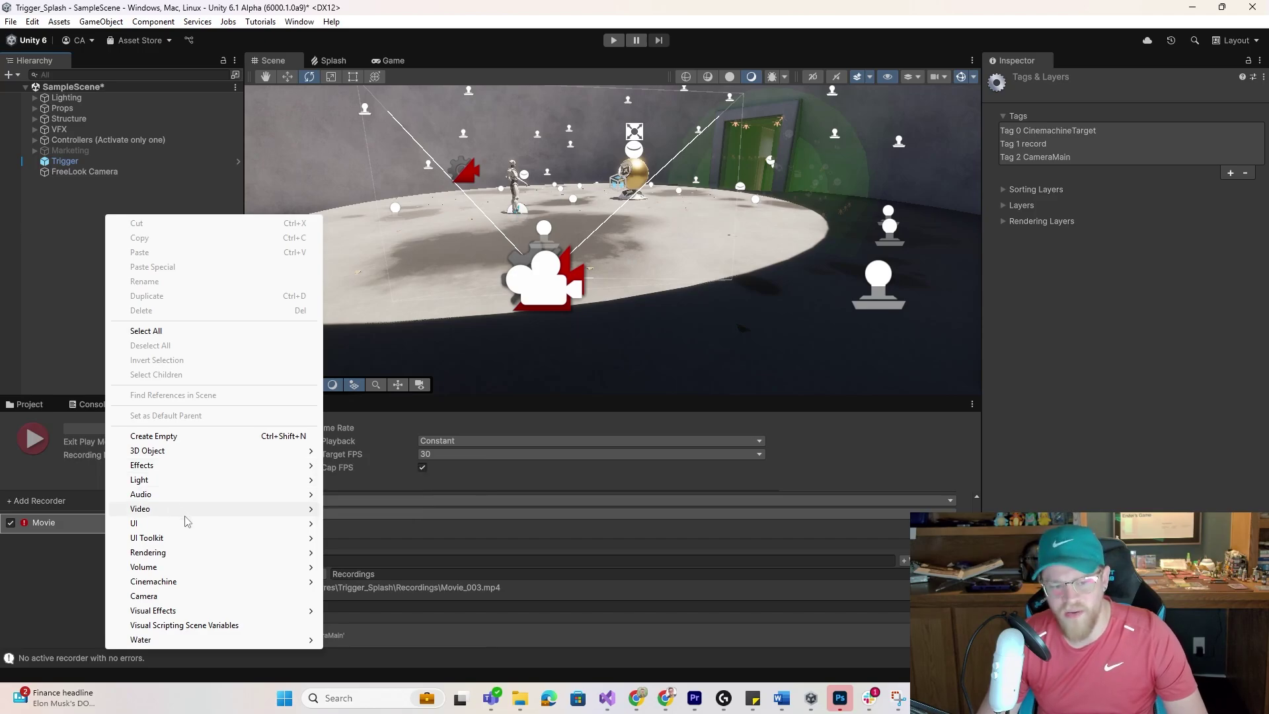
pyautogui.click(310, 596)
pyautogui.press('Return')
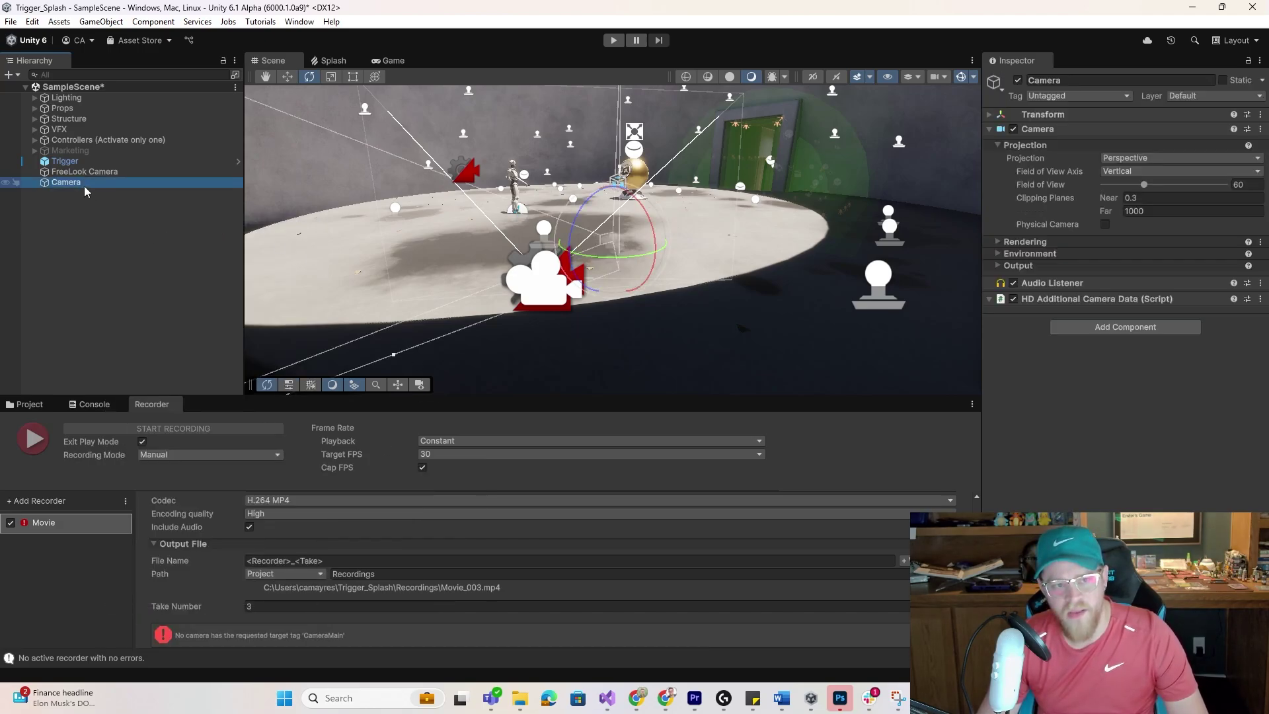
pyautogui.click(1112, 98)
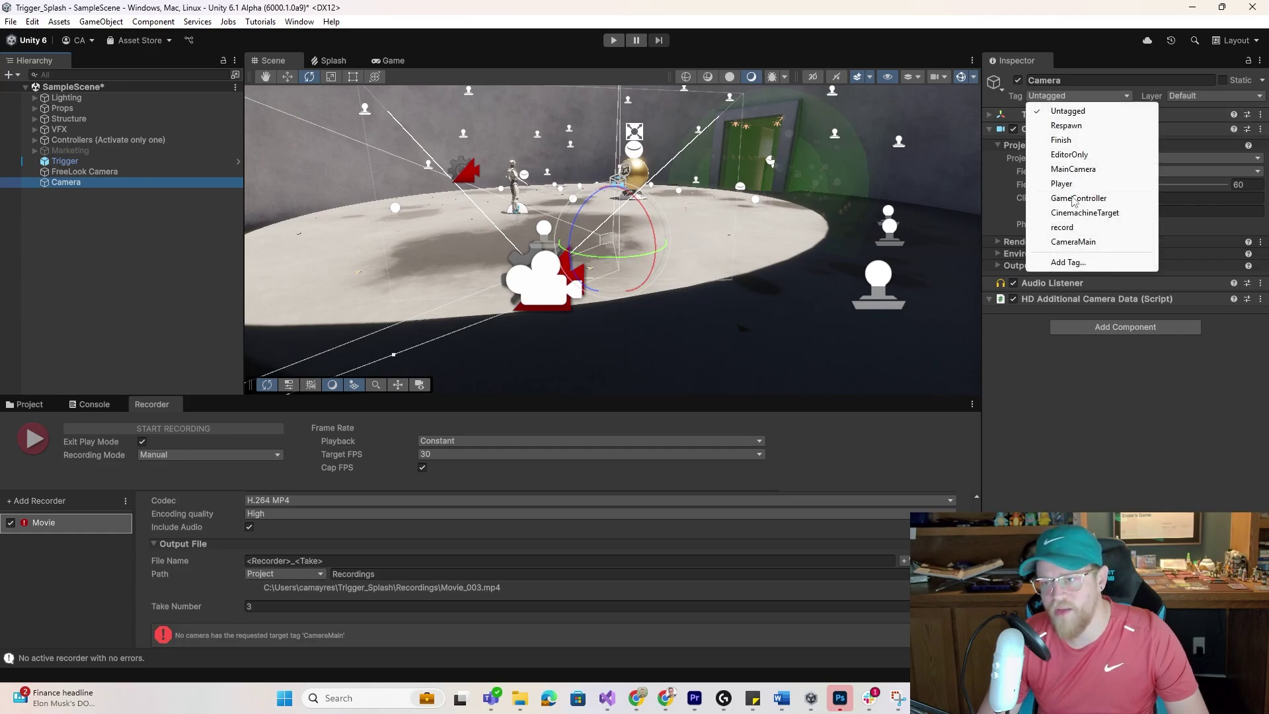
pyautogui.click(1075, 241)
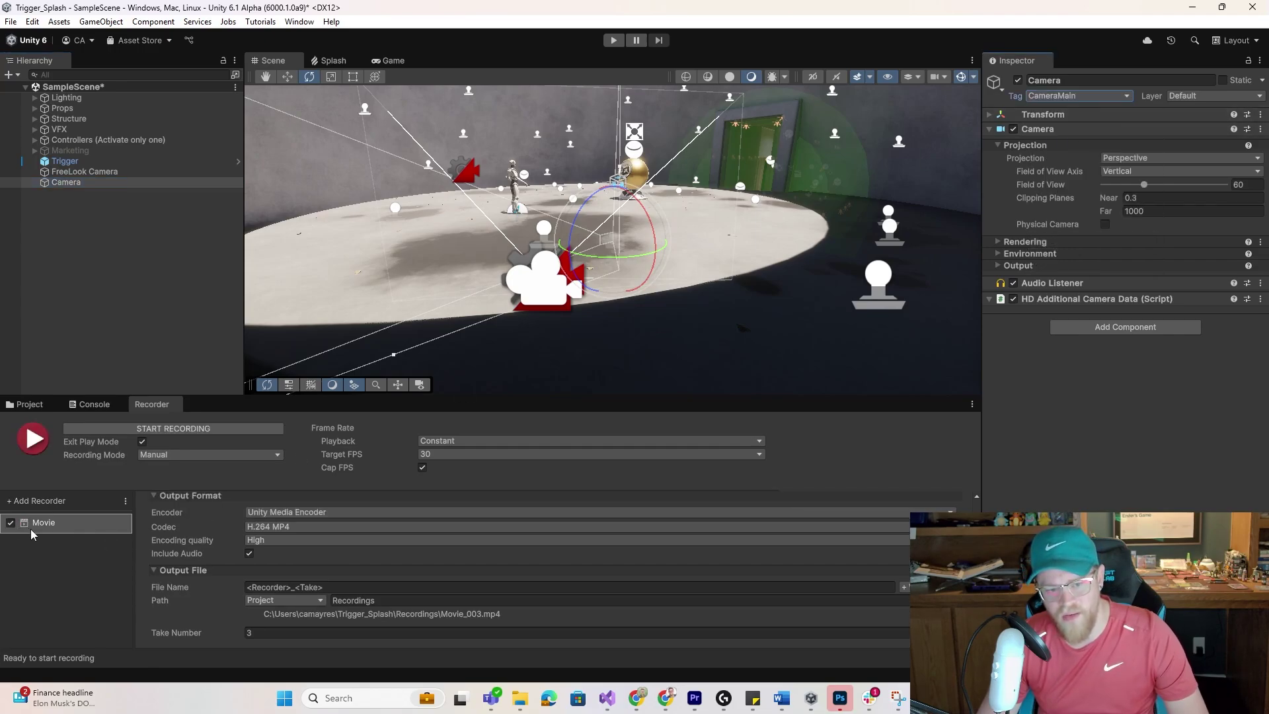
# Disable the Movie recorder and add an AOV Image Sequence recorder.
pyautogui.scroll(5, 362, 587)
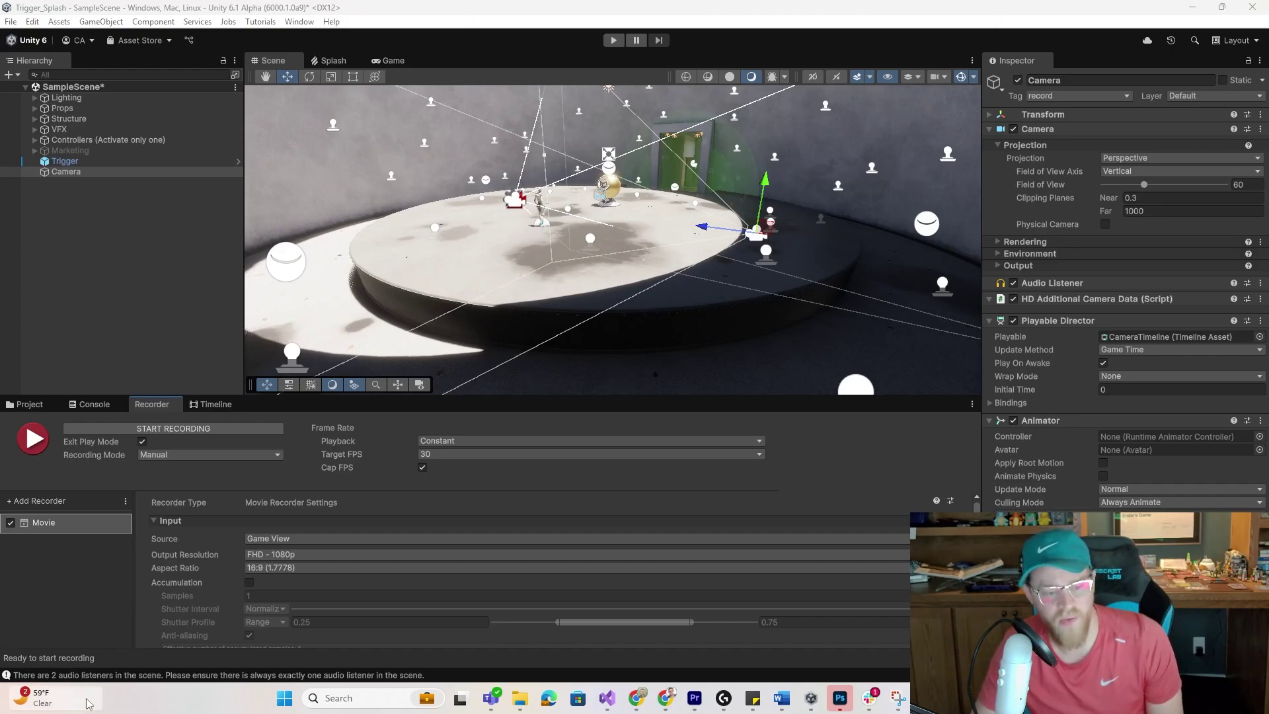
pyautogui.click(10, 521)
pyautogui.click(37, 500)
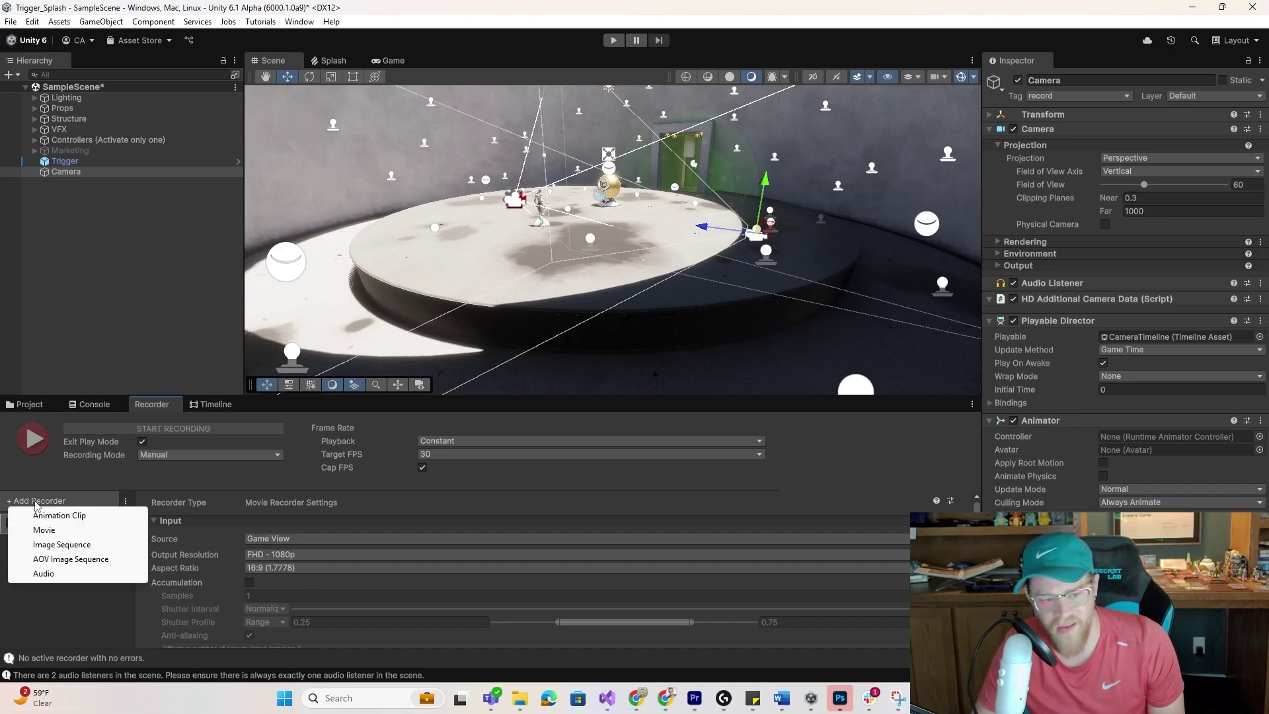
pyautogui.click(72, 560)
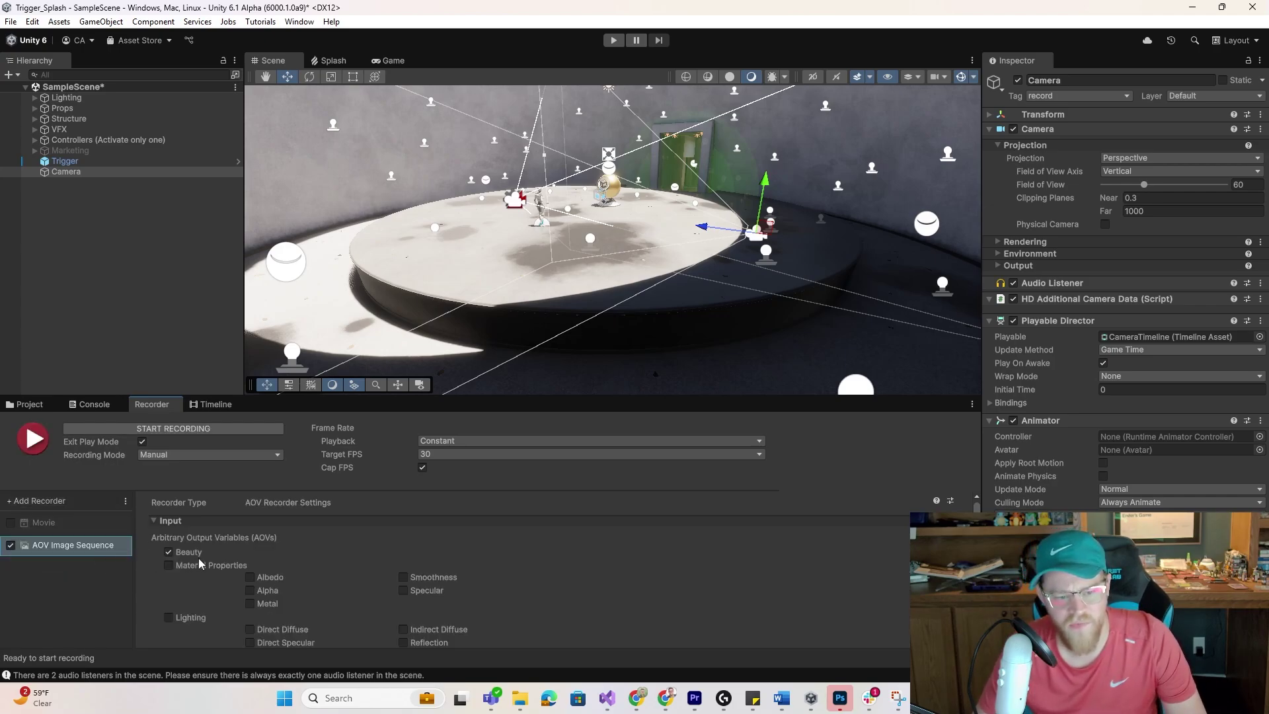
# Turn off the Beauty output of the AOV recorder and enable Ambient Occlusion under Utility instead.
pyautogui.scroll(-1, 162, 551)
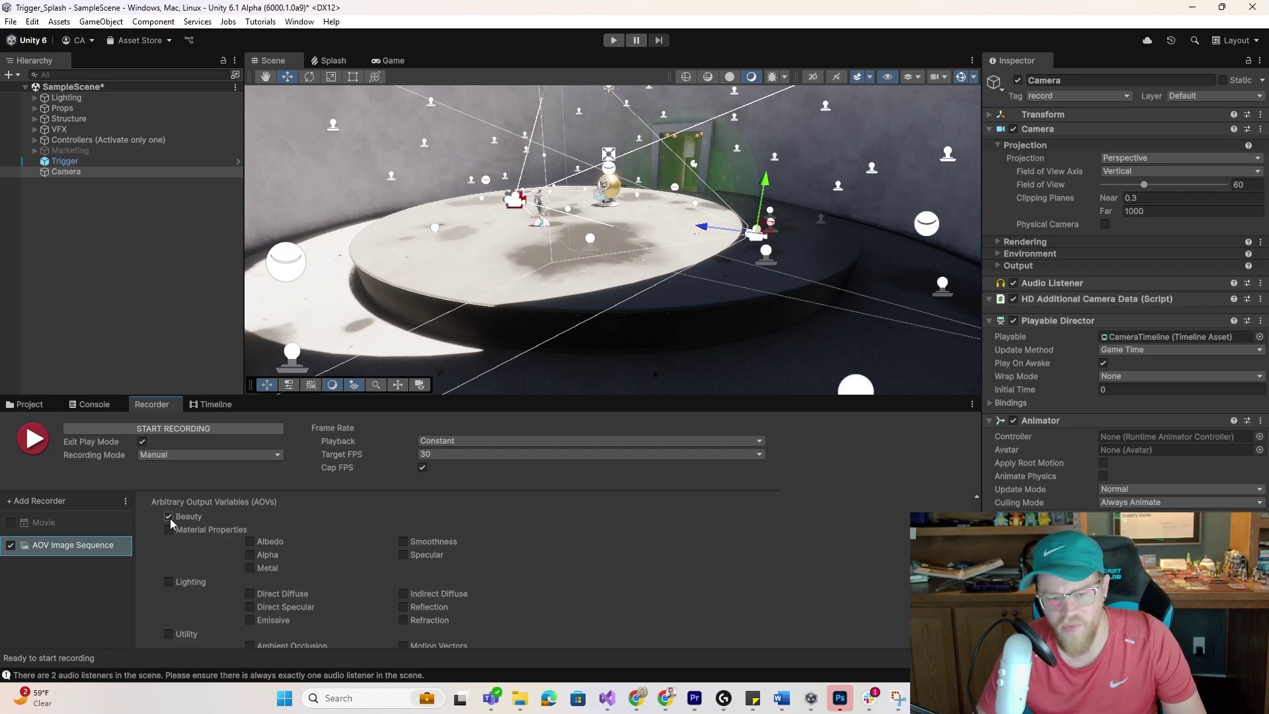
pyautogui.click(169, 516)
pyautogui.scroll(-1, 192, 554)
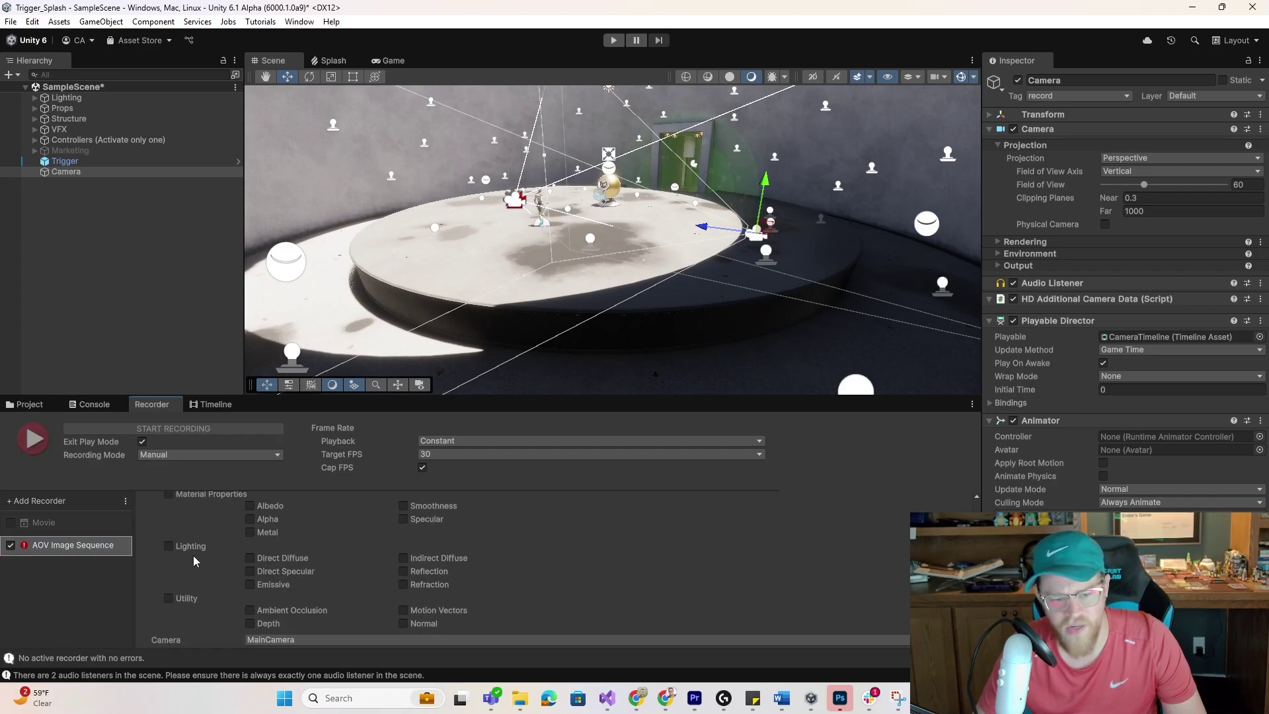
pyautogui.click(250, 610)
pyautogui.scroll(-2, 258, 618)
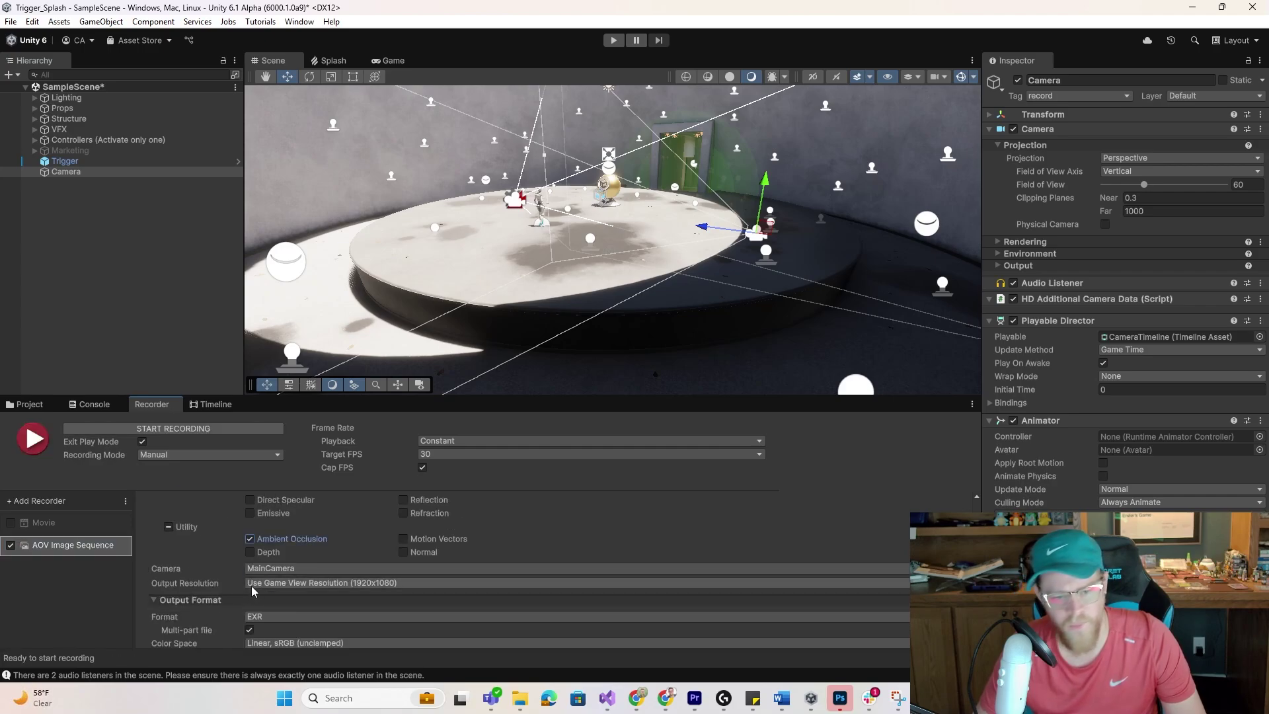
# Delete the existing Camera from the scene, add a new standard Camera and assign it the record tag.
pyautogui.press('Delete')
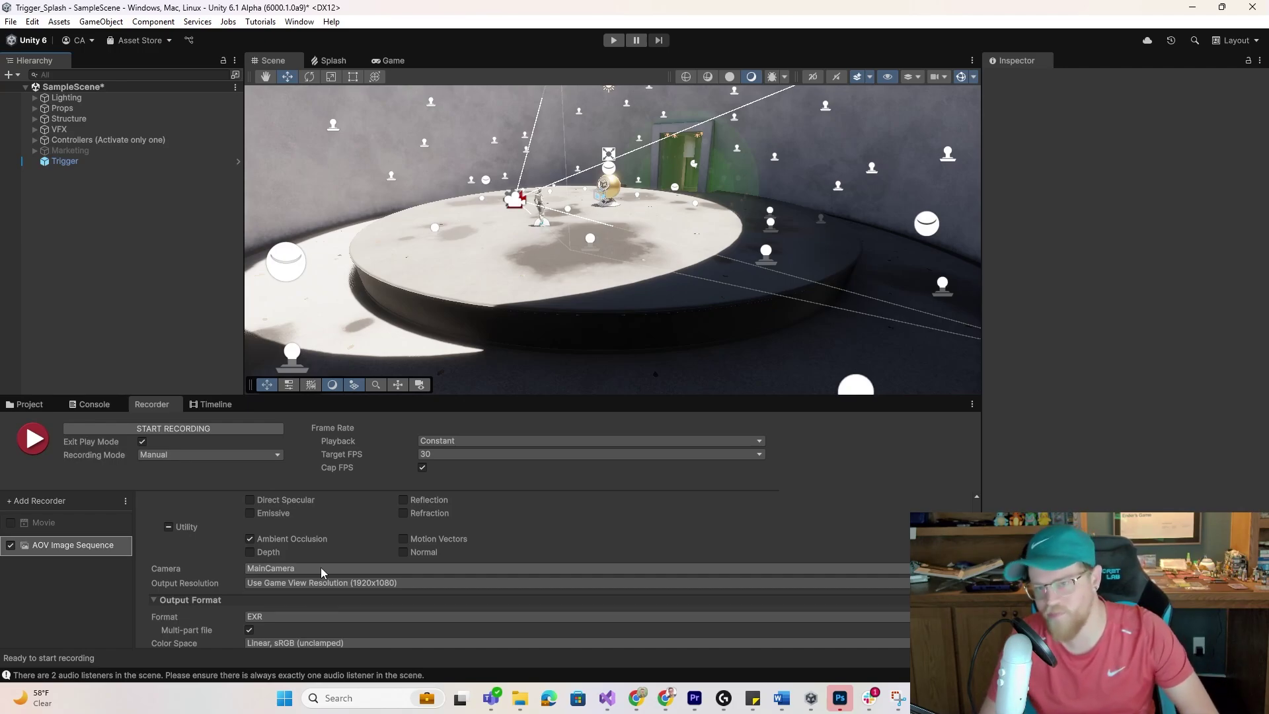
pyautogui.rightClick(85, 207)
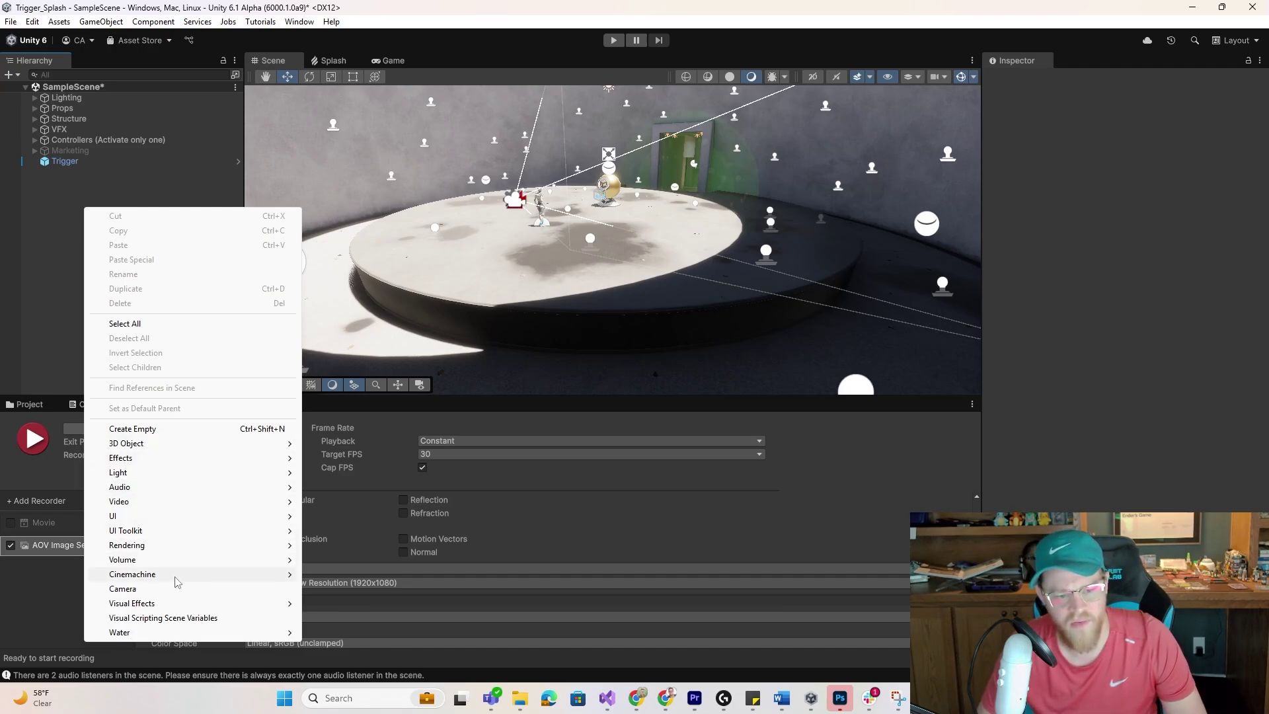
pyautogui.click(199, 589)
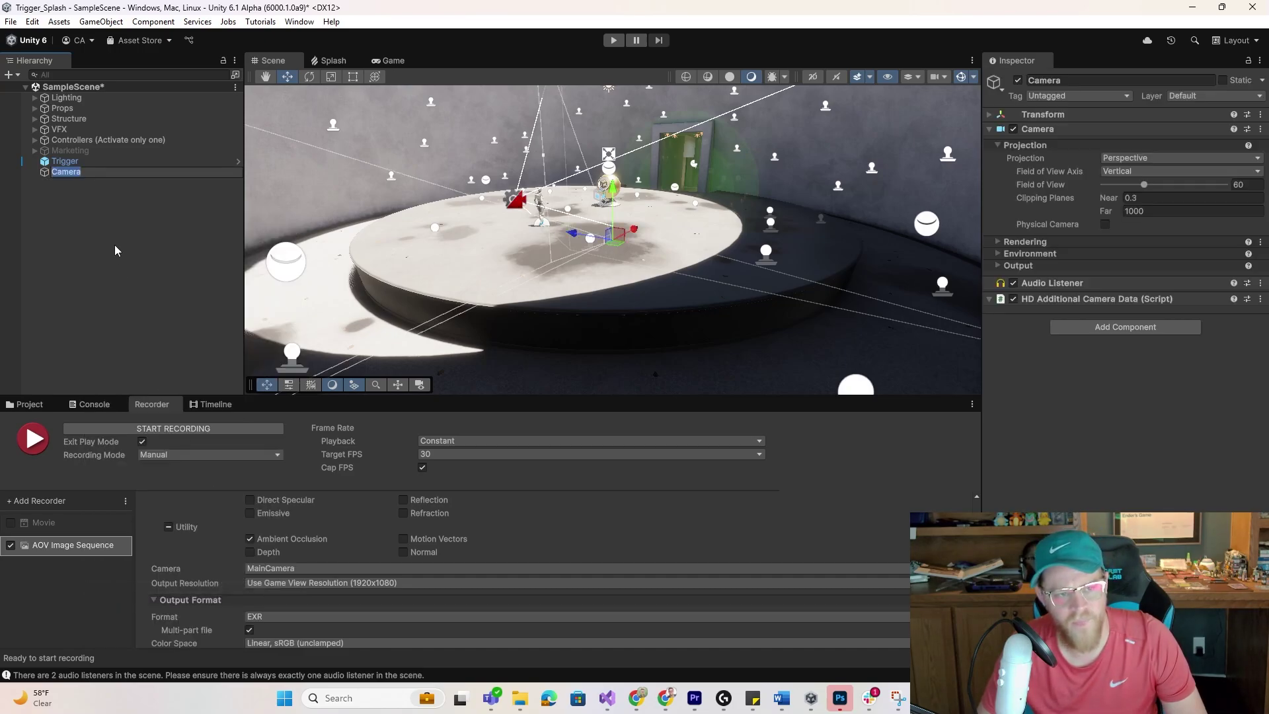
pyautogui.press('Return')
pyautogui.click(1077, 96)
pyautogui.click(1062, 227)
# Set the AOV recorder's camera to TaggedCamera with the tag record, and its output format to PNG.
pyautogui.click(311, 570)
pyautogui.click(289, 585)
pyautogui.click(288, 583)
pyautogui.write('record')
pyautogui.scroll(-1, 230, 599)
pyautogui.click(287, 599)
pyautogui.click(281, 604)
pyautogui.scroll(-2, 225, 598)
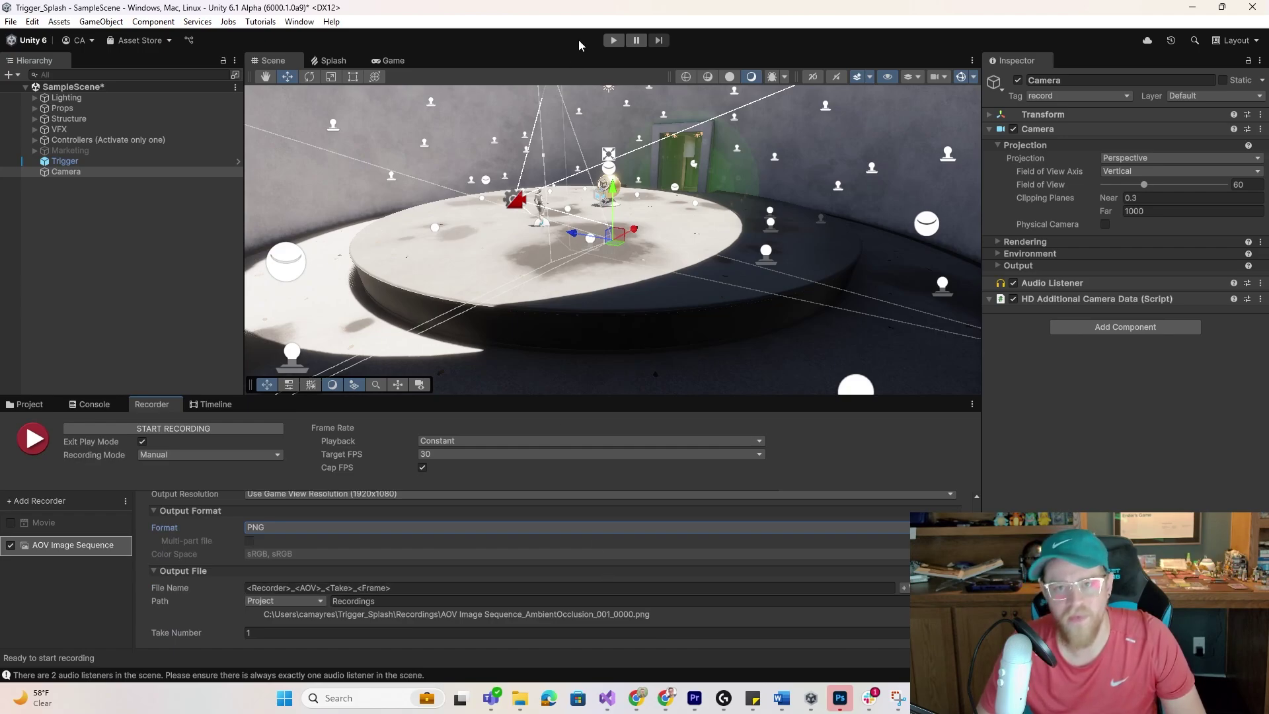
# Create a timeline and Director component for the Camera, saving it as CameraTimeline over the existing file.
pyautogui.click(211, 403)
pyautogui.moveTo(92, 172); pyautogui.dragTo(253, 537)
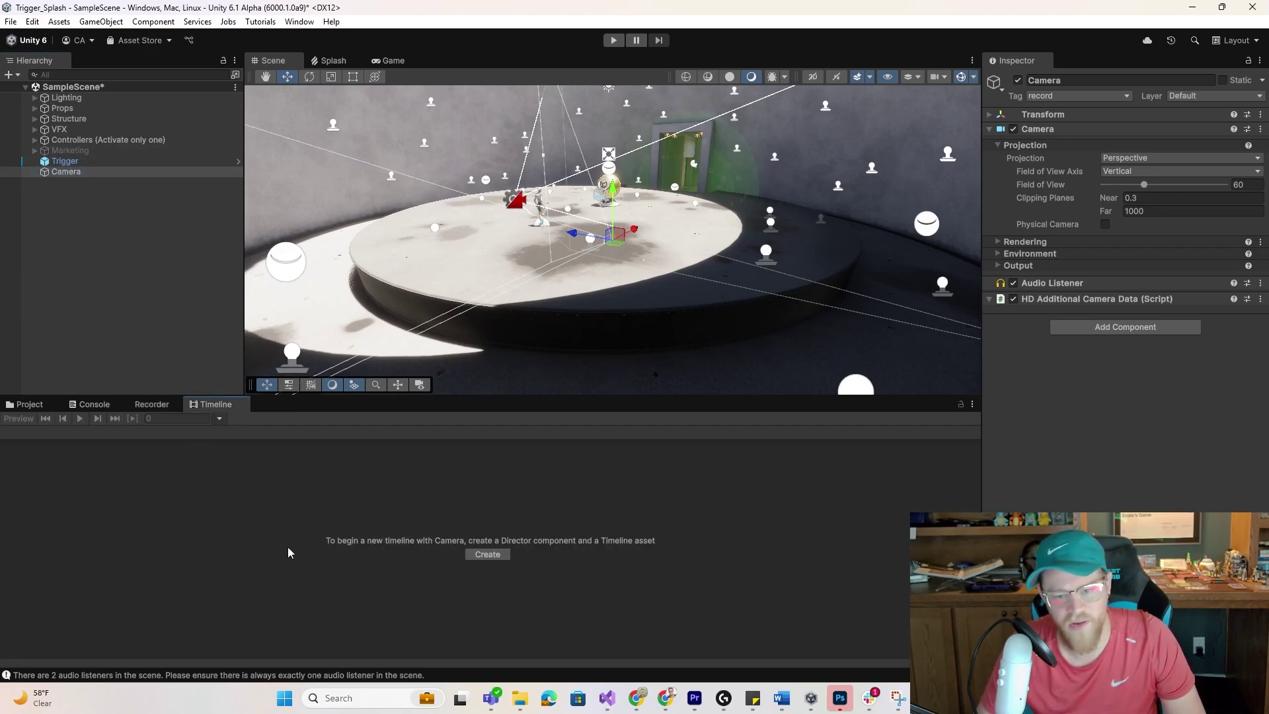
pyautogui.click(487, 553)
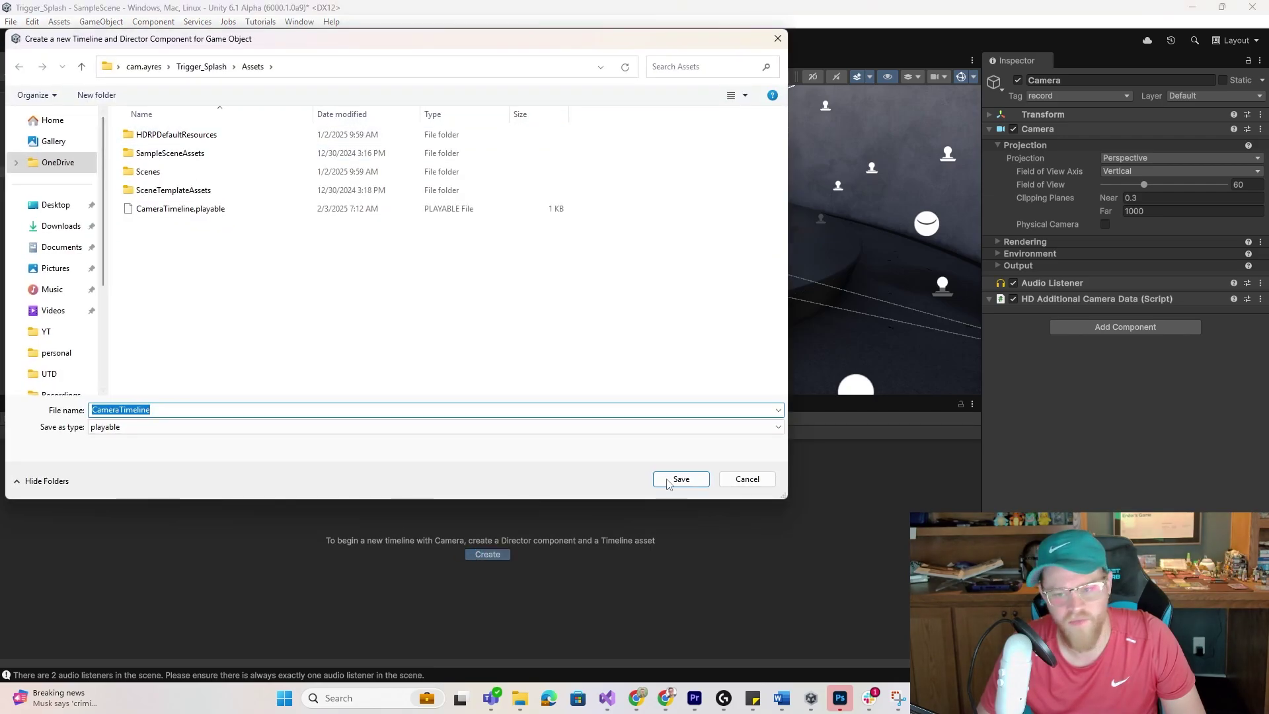
pyautogui.click(680, 479)
pyautogui.click(660, 348)
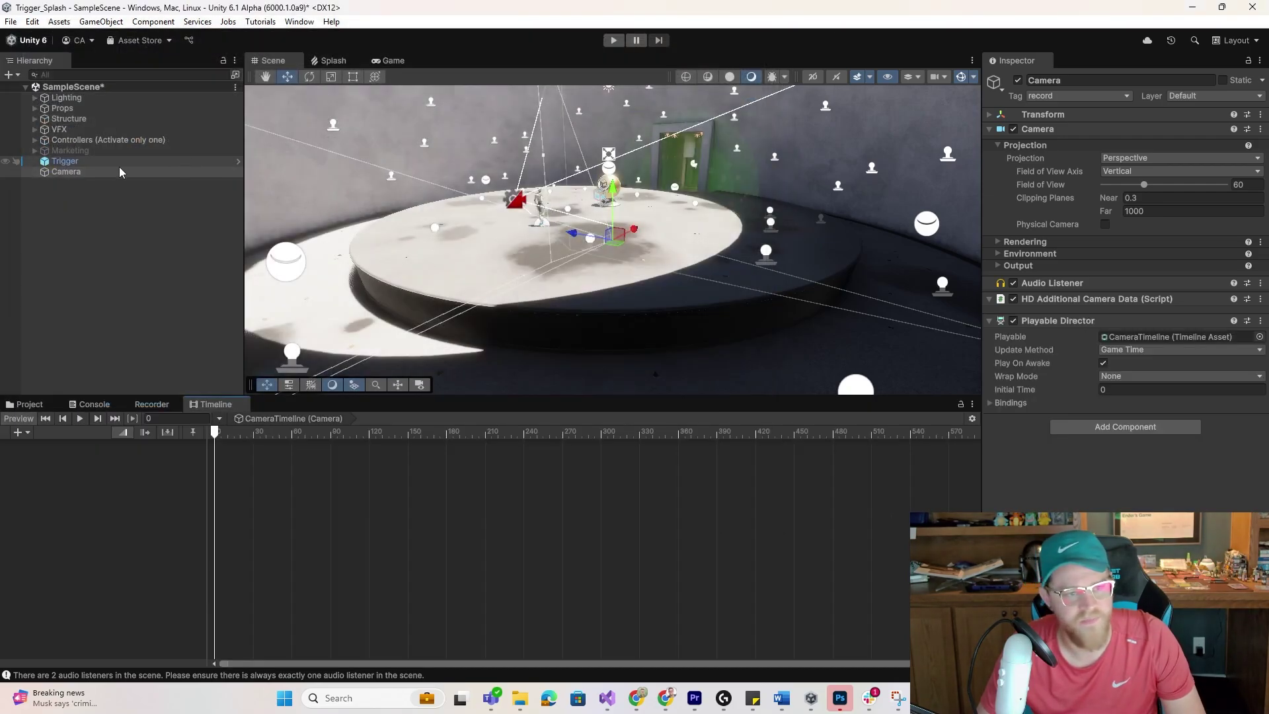
# Add an animation track for the Camera, start keyframe recording and move the camera to key its start position at frame 0.
pyautogui.rightClick(118, 495)
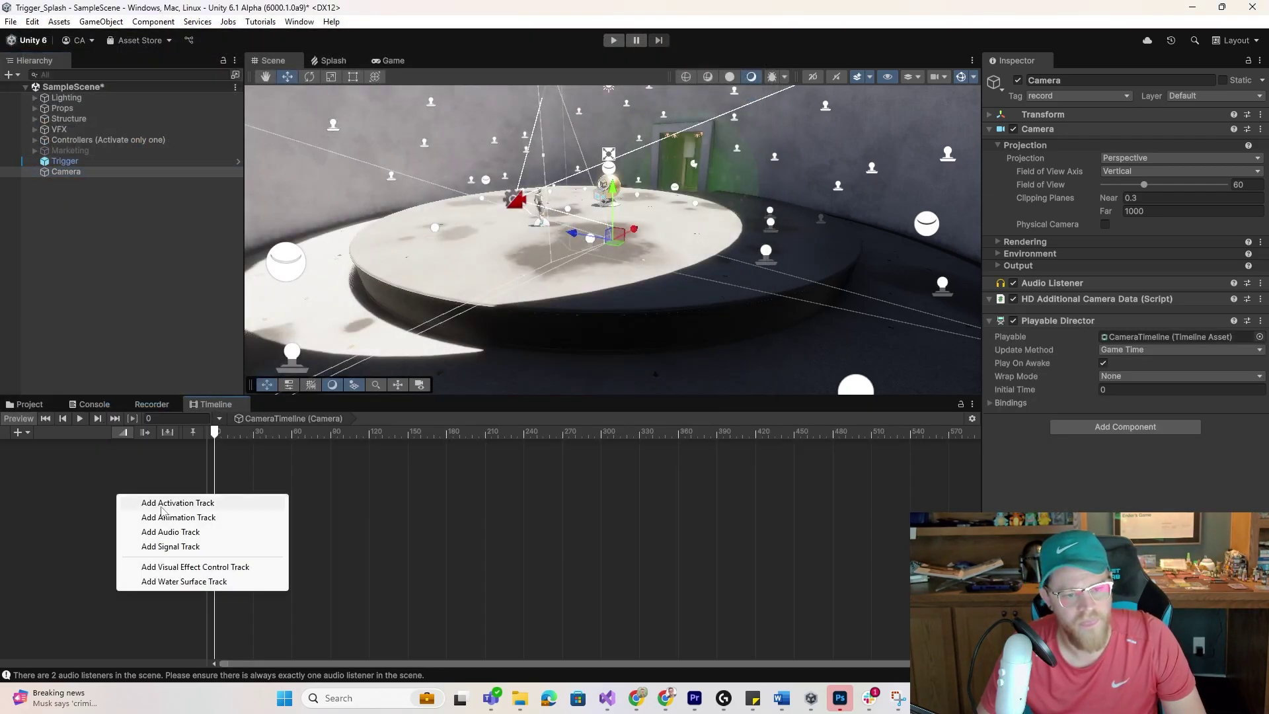
pyautogui.click(203, 518)
pyautogui.click(146, 455)
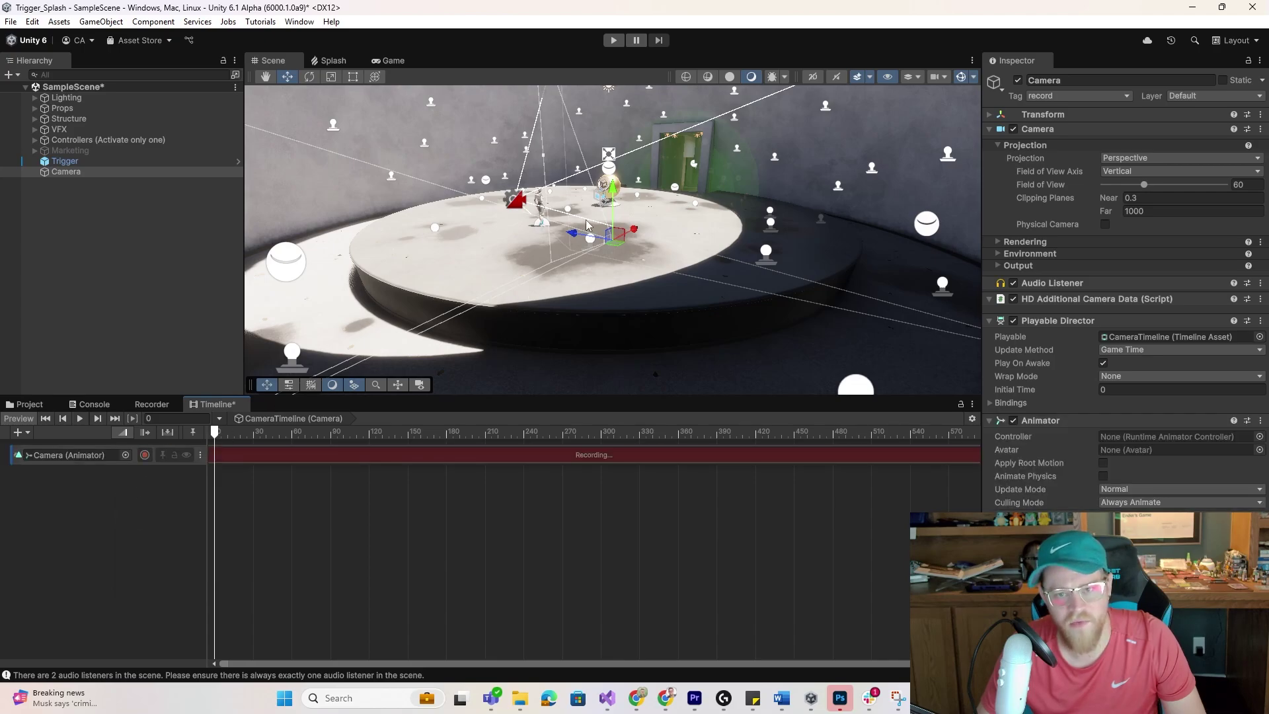
pyautogui.moveTo(574, 238); pyautogui.dragTo(628, 250)
pyautogui.keyDown('alt'); pyautogui.moveTo(678, 201); pyautogui.dragTo(335, 383); pyautogui.keyUp('alt')
# Key a second camera position across the platform at frame 240, end keyframe recording and scrub back to frame 126 to check the motion.
pyautogui.click(524, 432)
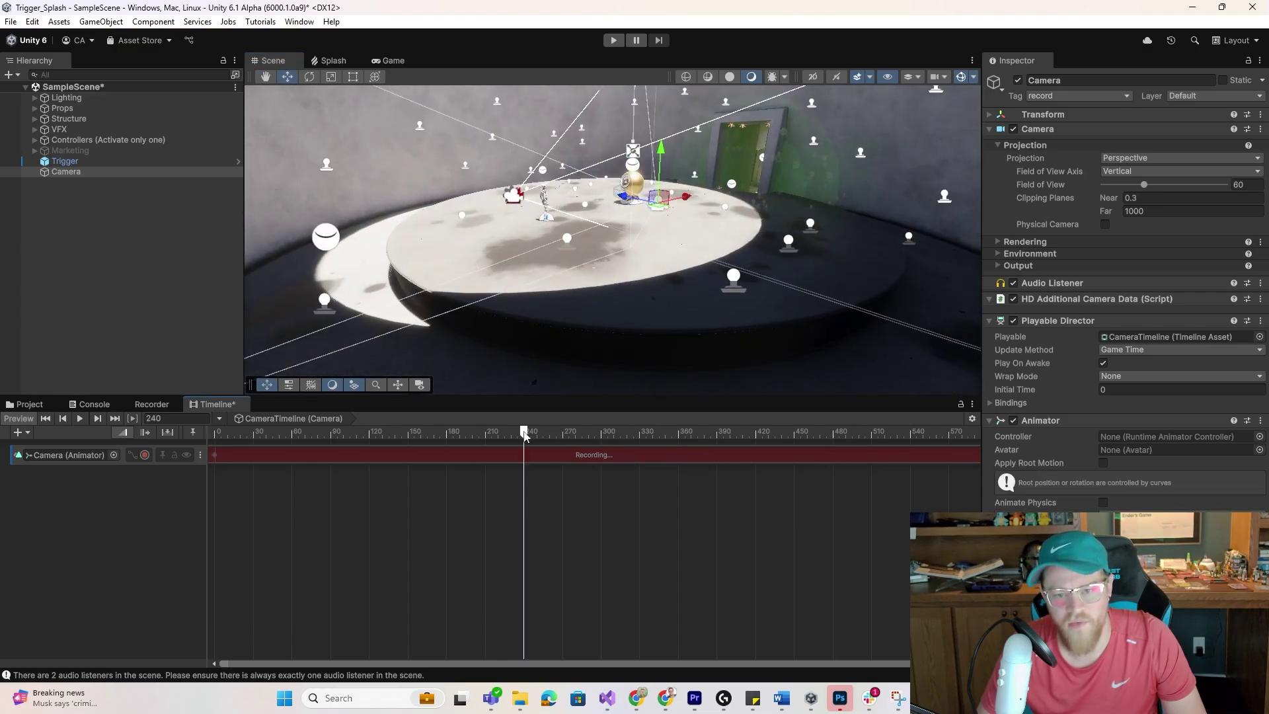
pyautogui.moveTo(630, 200); pyautogui.dragTo(545, 188)
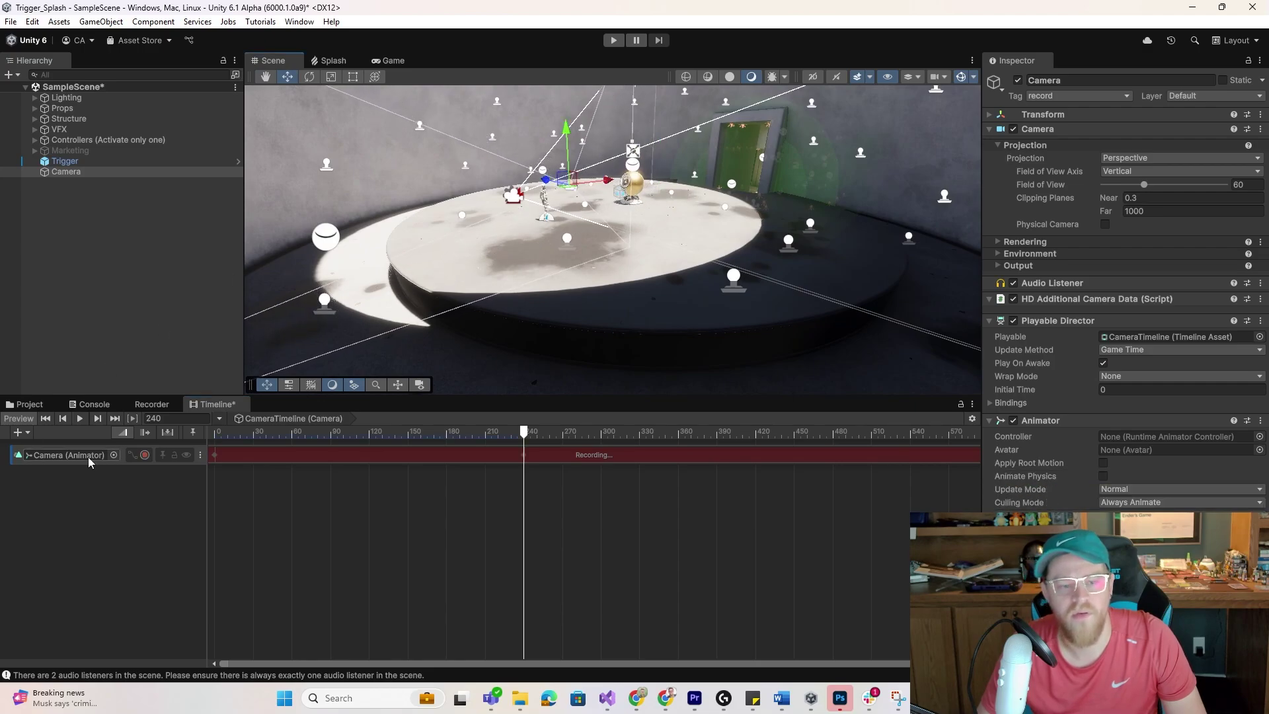
pyautogui.click(145, 455)
pyautogui.moveTo(524, 433); pyautogui.dragTo(377, 439)
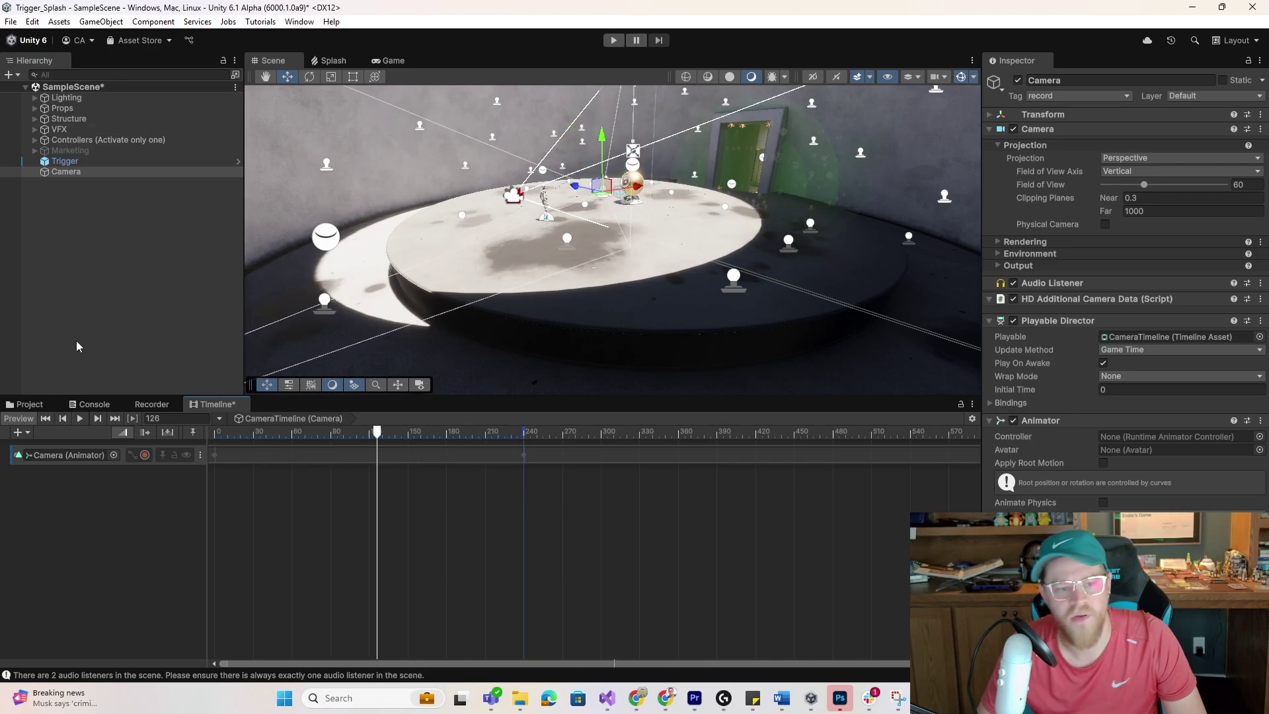
# Record the ambient occlusion image sequence of the animated camera with the Recorder, and stop the recording.
pyautogui.click(157, 404)
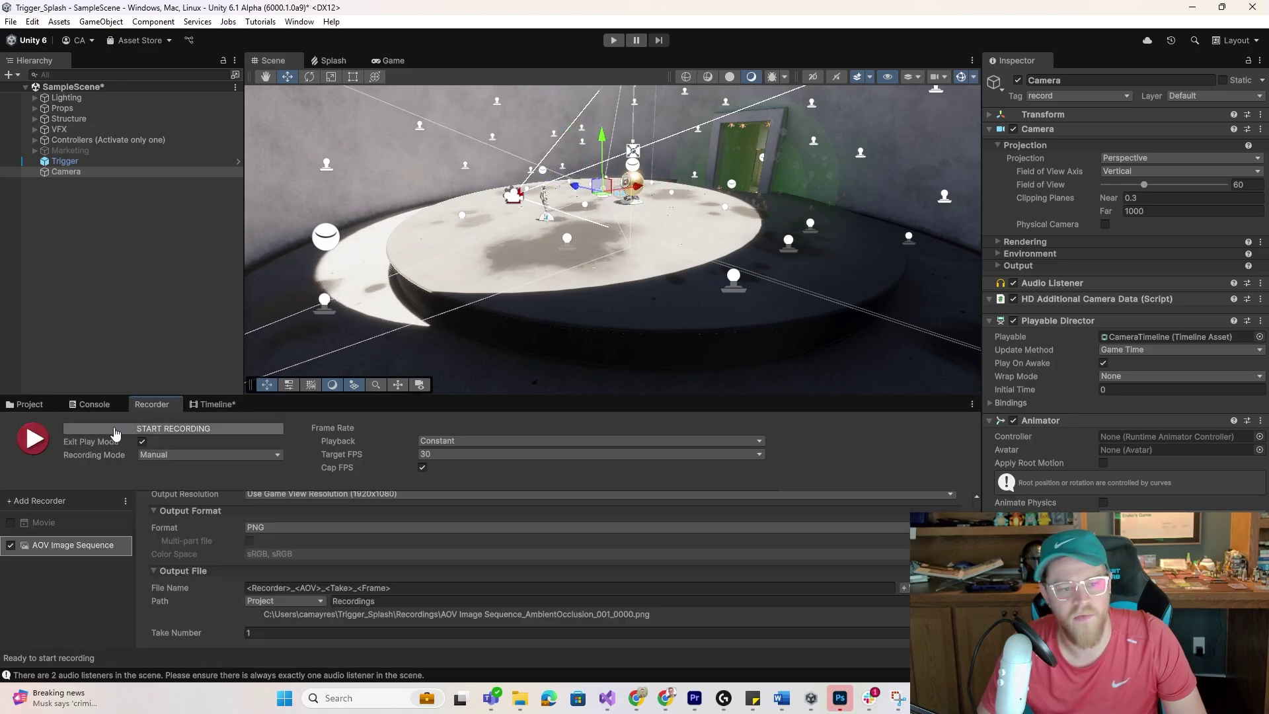
pyautogui.click(168, 430)
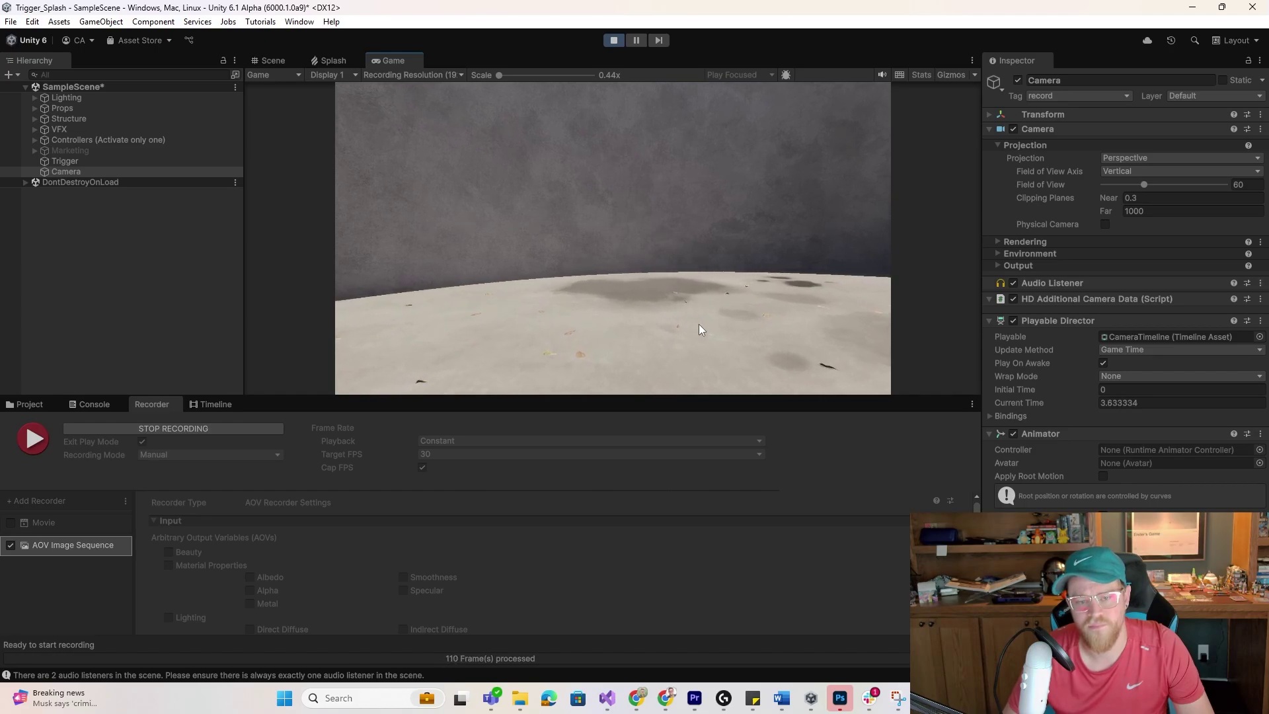
pyautogui.click(176, 429)
# Switch to File Explorer and look through the ambient occlusion PNG frames in the Recordings folder.
pyautogui.click(522, 707)
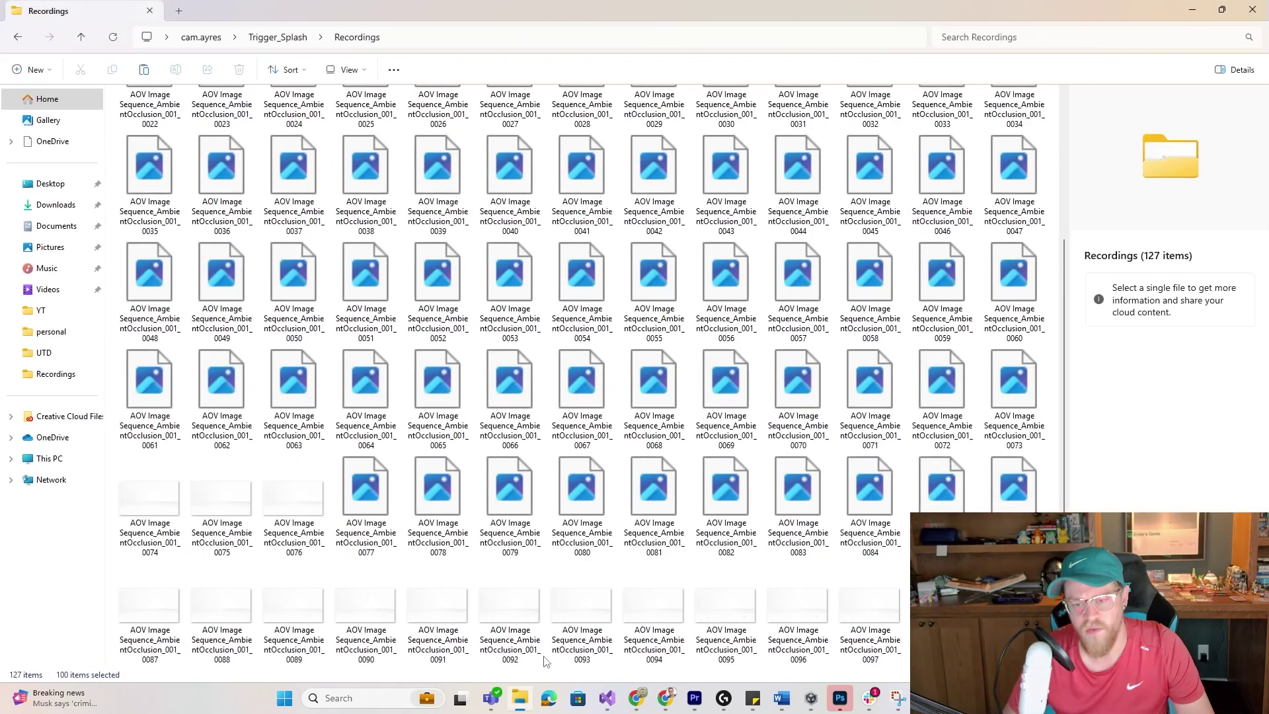
pyautogui.scroll(3, 535, 411)
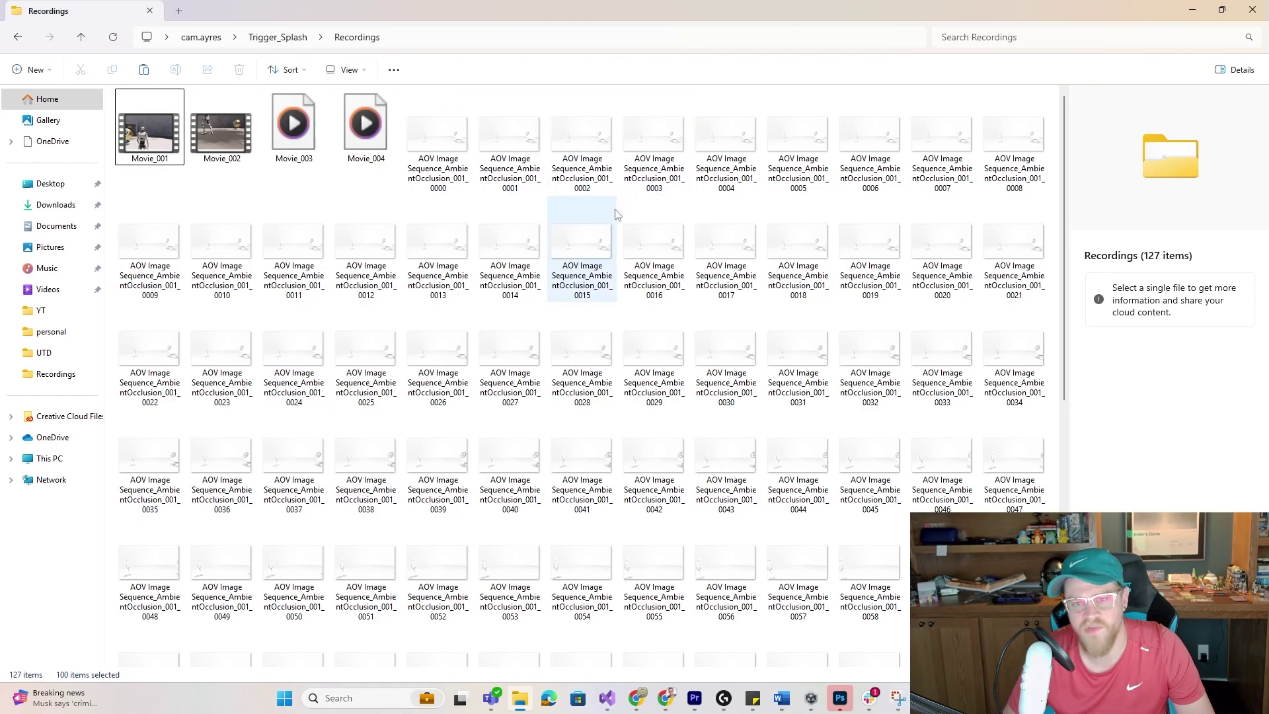
pyautogui.scroll(-3, 615, 214)
pyautogui.scroll(3, 681, 574)
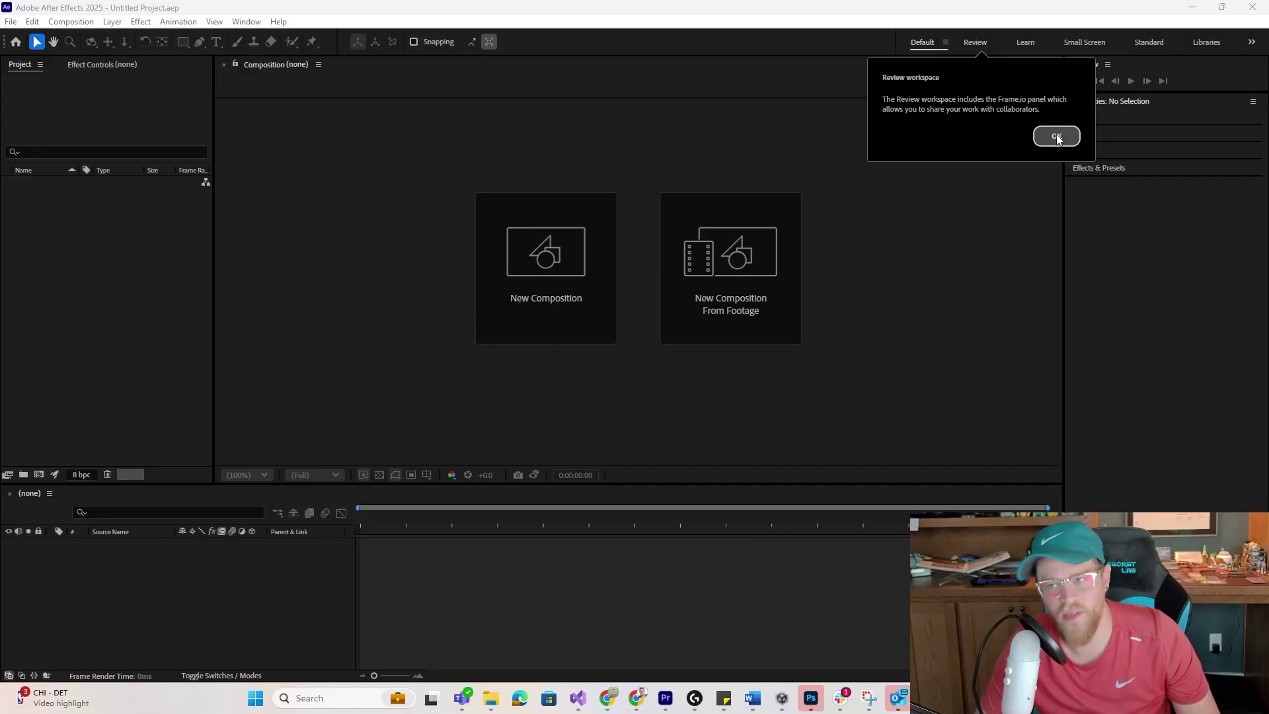
# In After Effects, import AOV Image Sequence_AmbientOcclusion_001_0000 from the Trigger_Splash Recordings folder as a PNG sequence.
pyautogui.click(1056, 136)
pyautogui.click(12, 22)
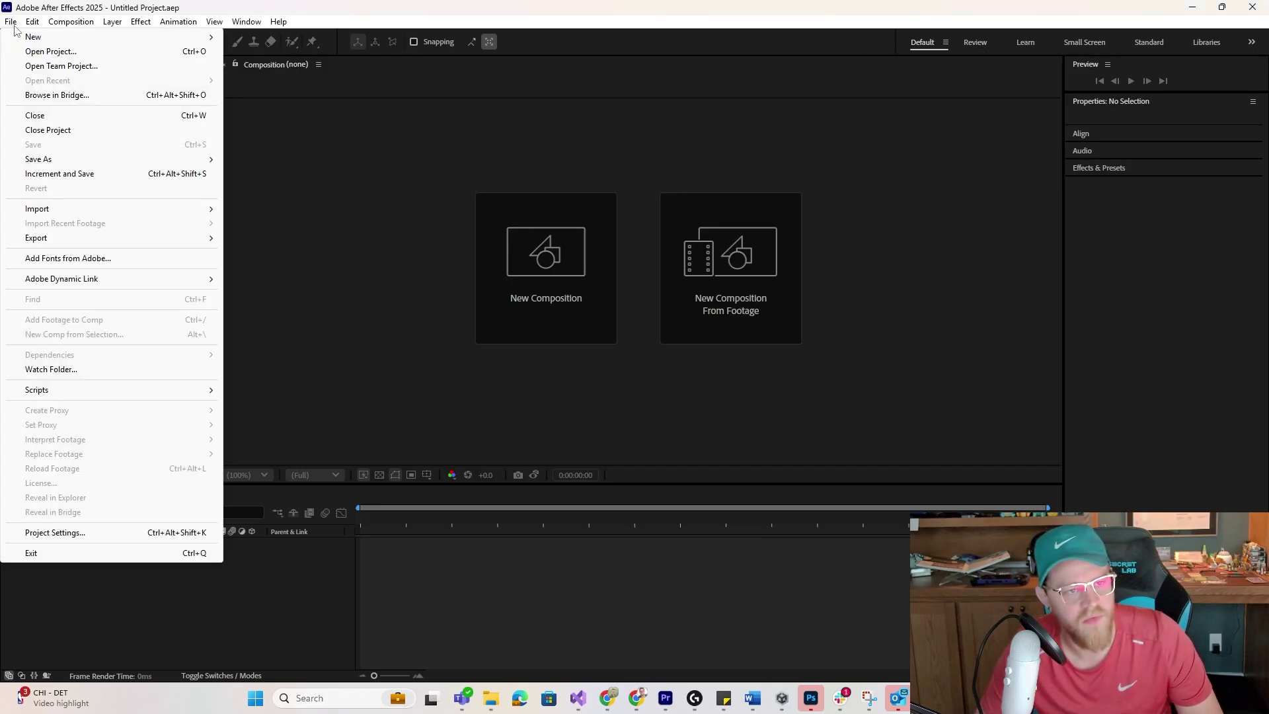
pyautogui.moveTo(181, 208)
pyautogui.click(240, 210)
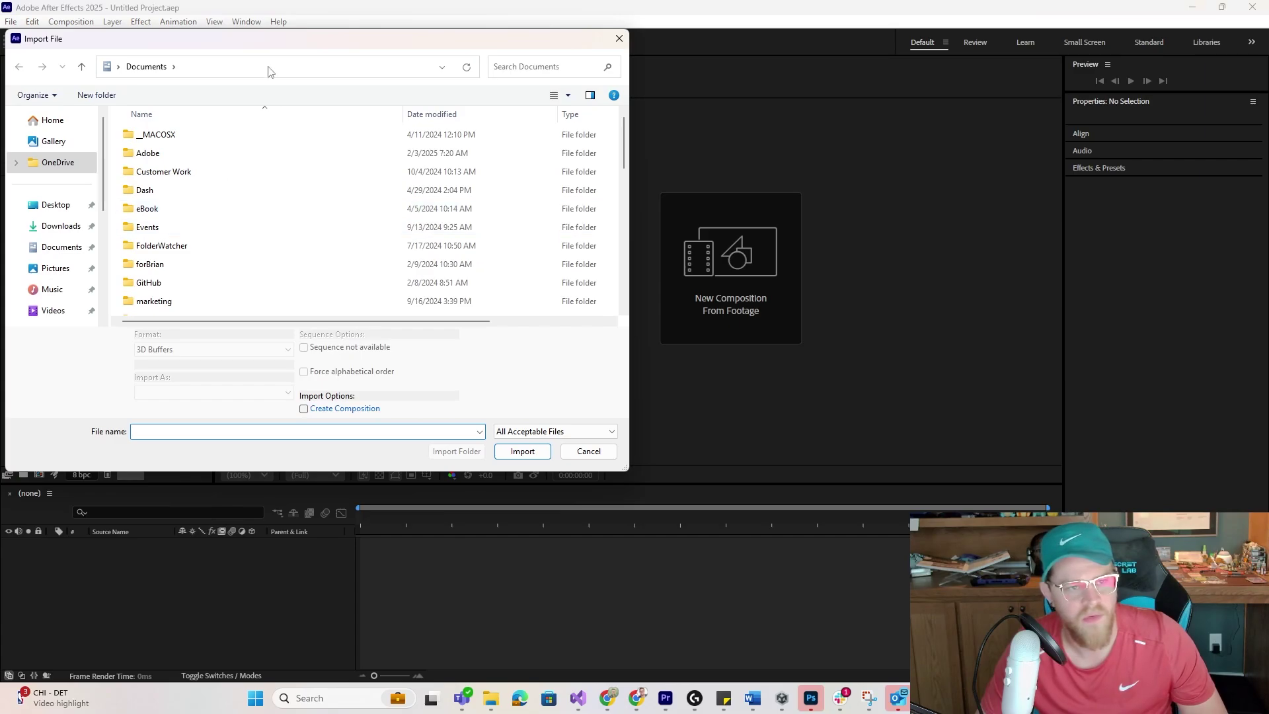
pyautogui.click(267, 66)
pyautogui.click(265, 70)
pyautogui.write('C:\\Users\\camayres\\Trigger_Splash\\Recordings')
pyautogui.press('Return')
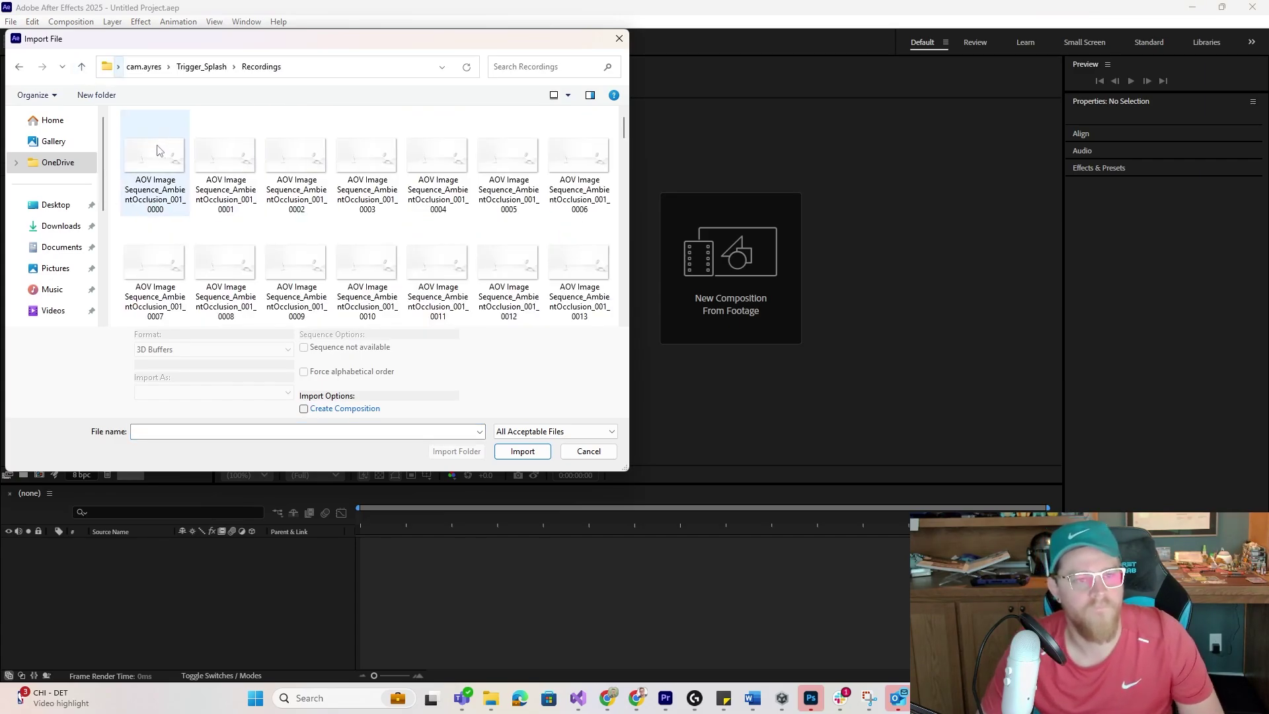
pyautogui.click(162, 152)
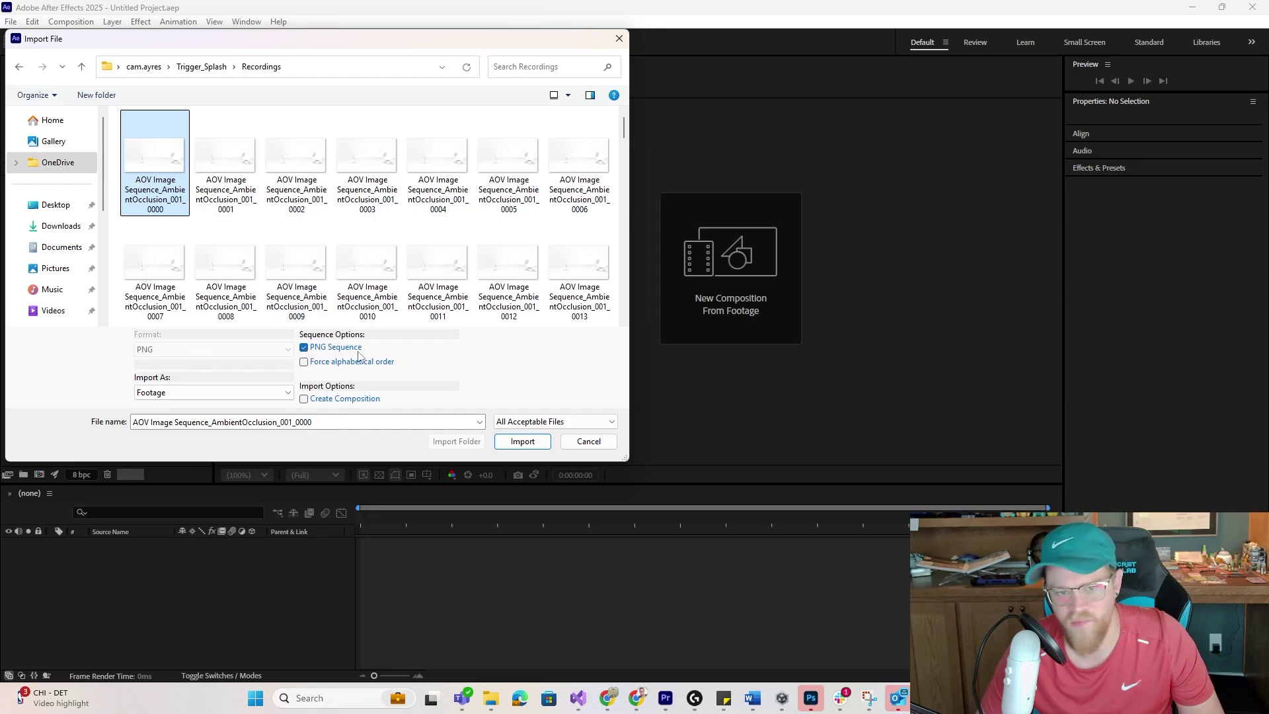
pyautogui.click(520, 439)
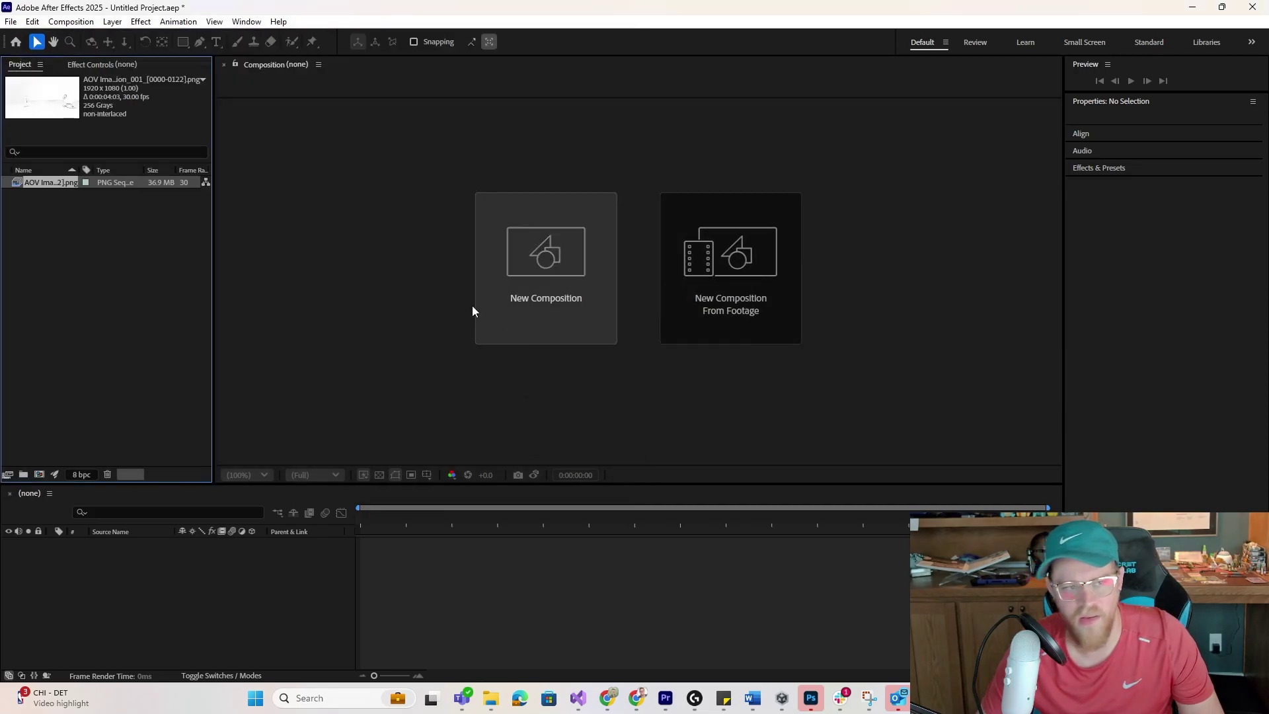
# Create a composition from the imported PNG sequence, play its preview and dismiss the Properties Panel tip.
pyautogui.moveTo(523, 317); pyautogui.dragTo(523, 319)
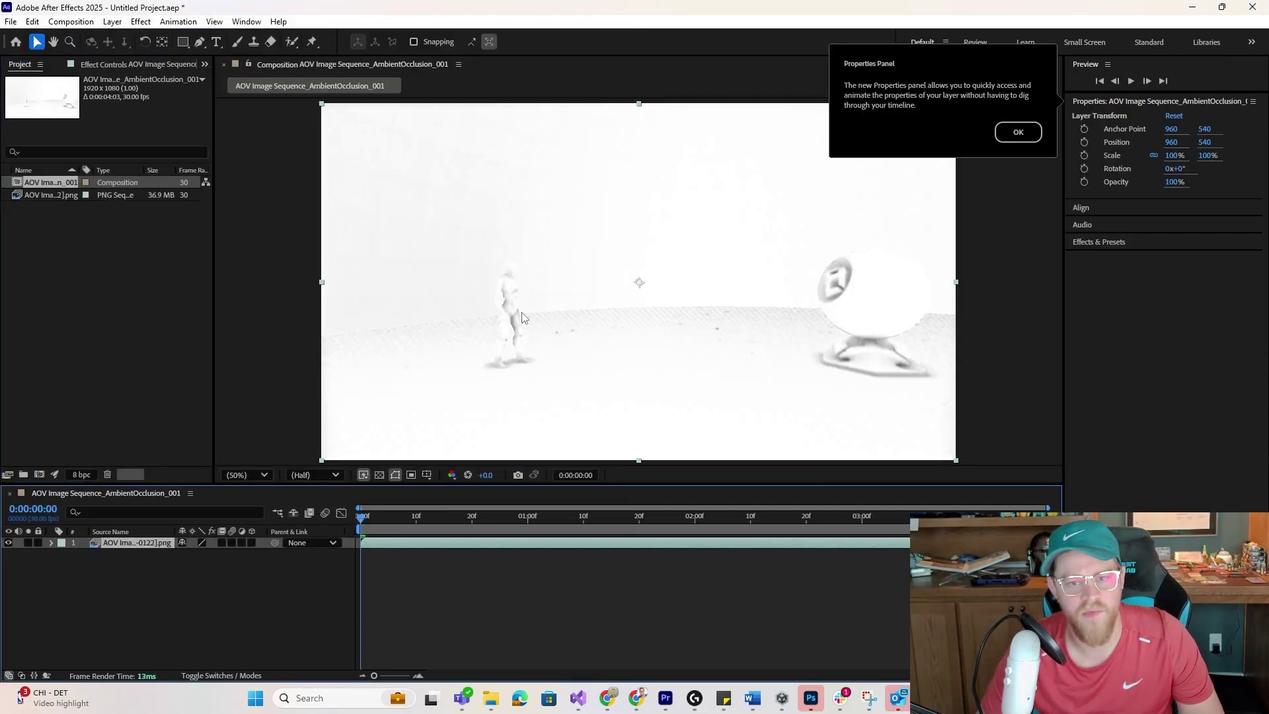
pyautogui.press('space')
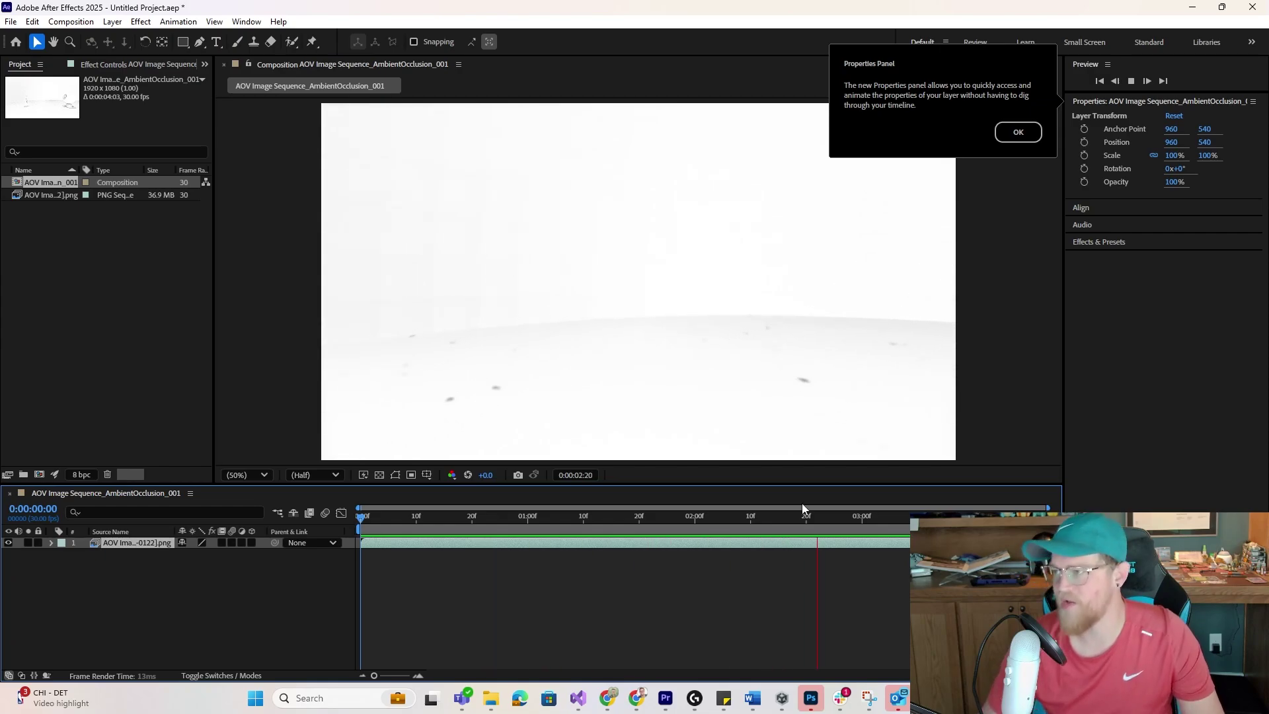
pyautogui.click(1017, 131)
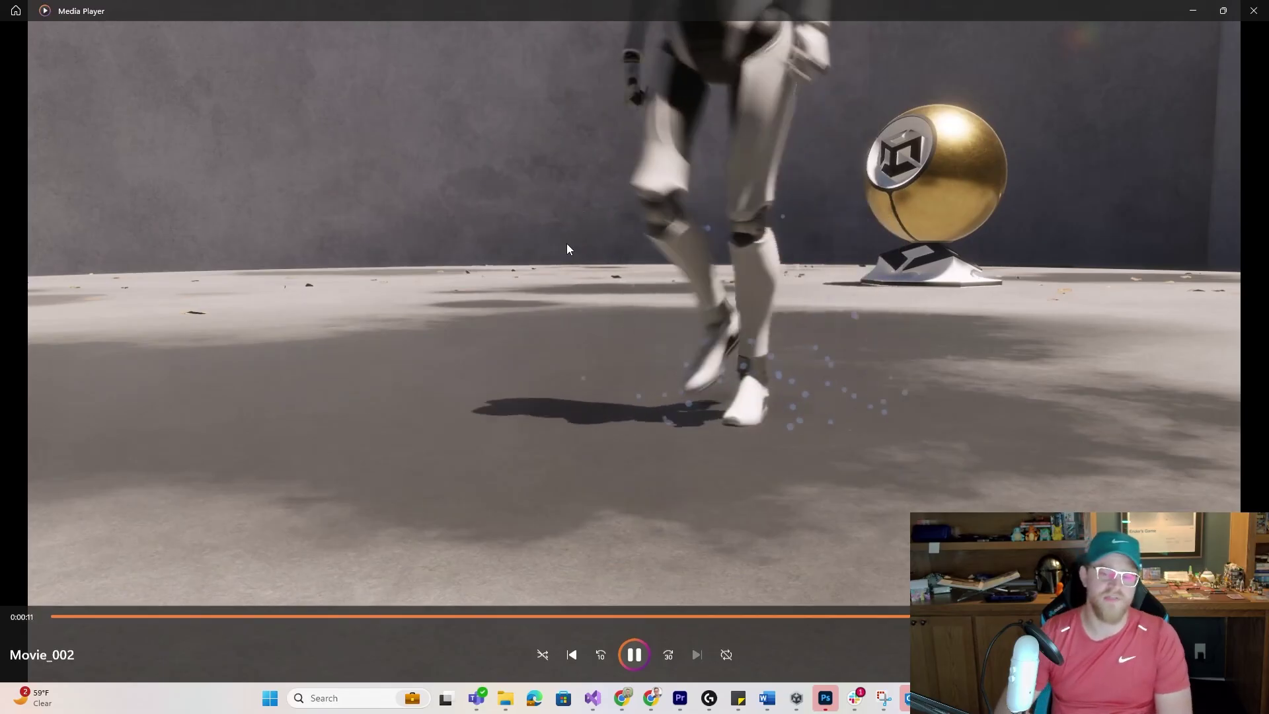